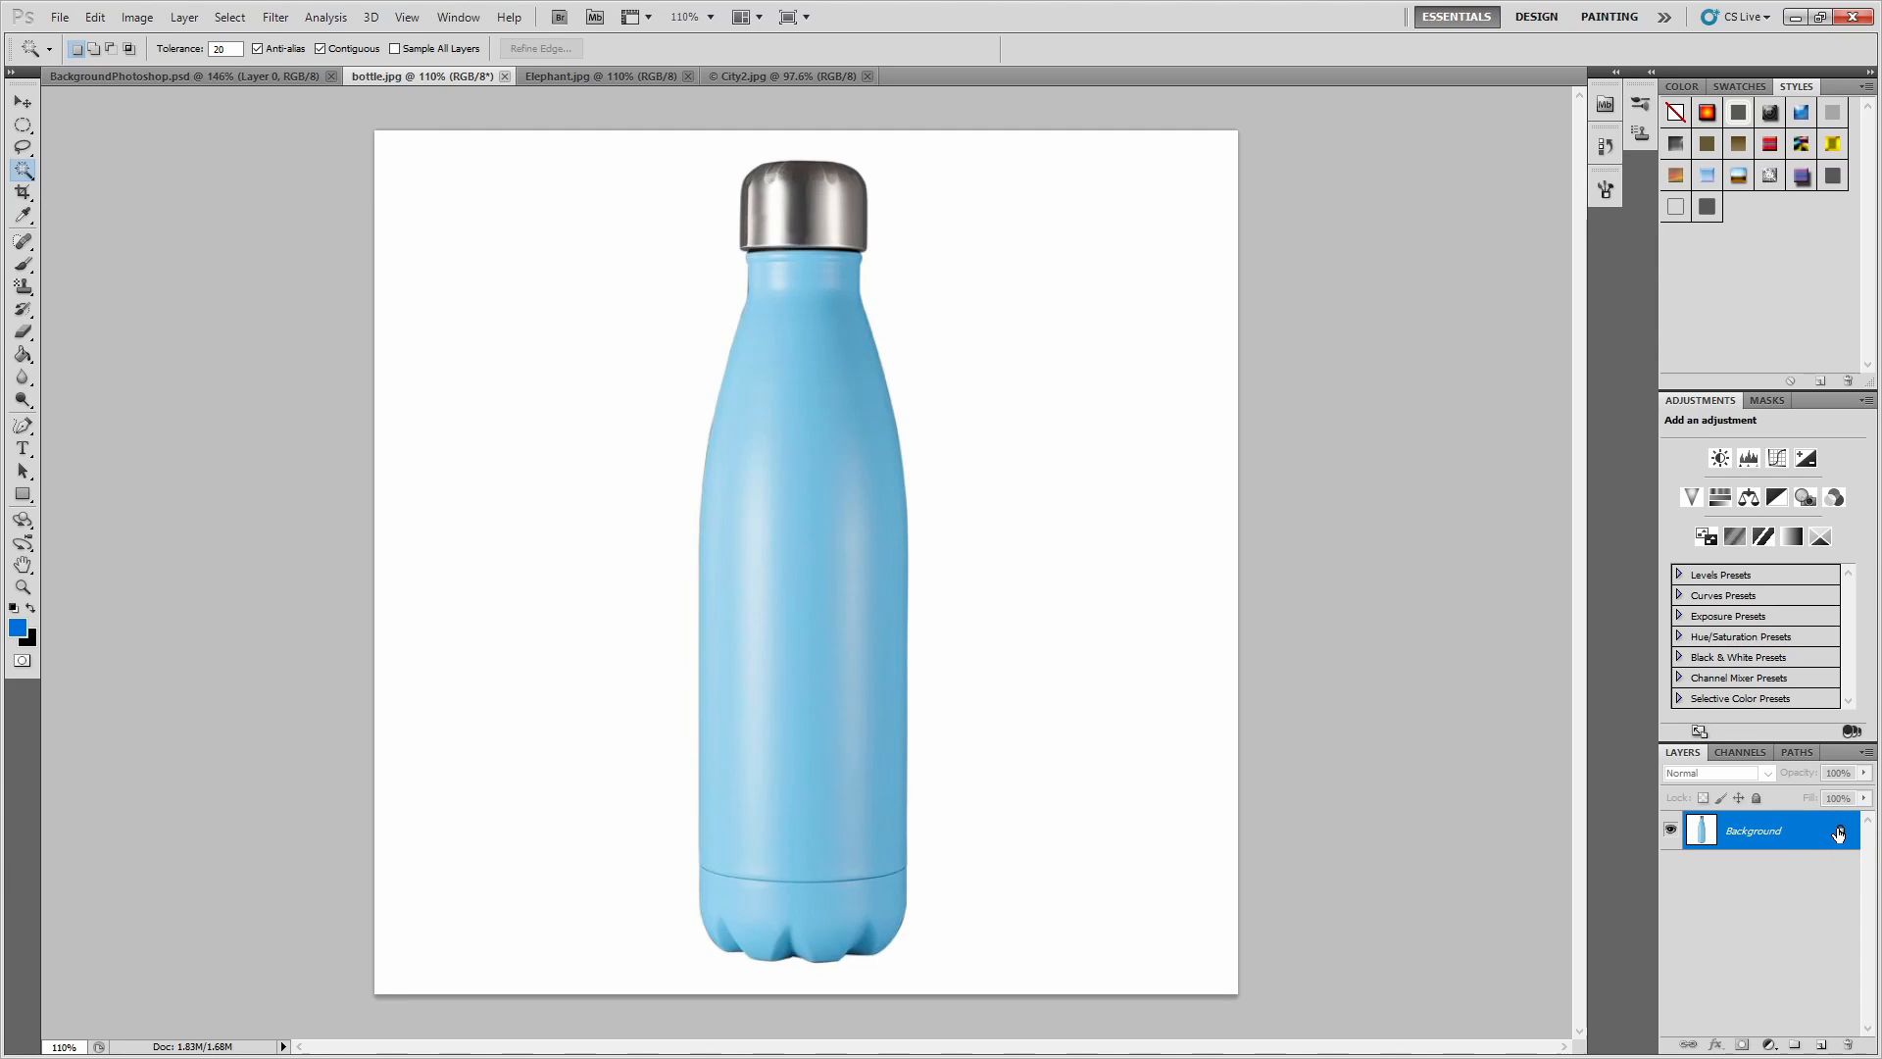
Convert the bottle's Background to a regular layer and delete the white backdrop selected with the Magic Wand, clearing the selection.
{"action": "left_click_drag", "start_coordinate": [1839, 831], "coordinate": [1849, 1048]}
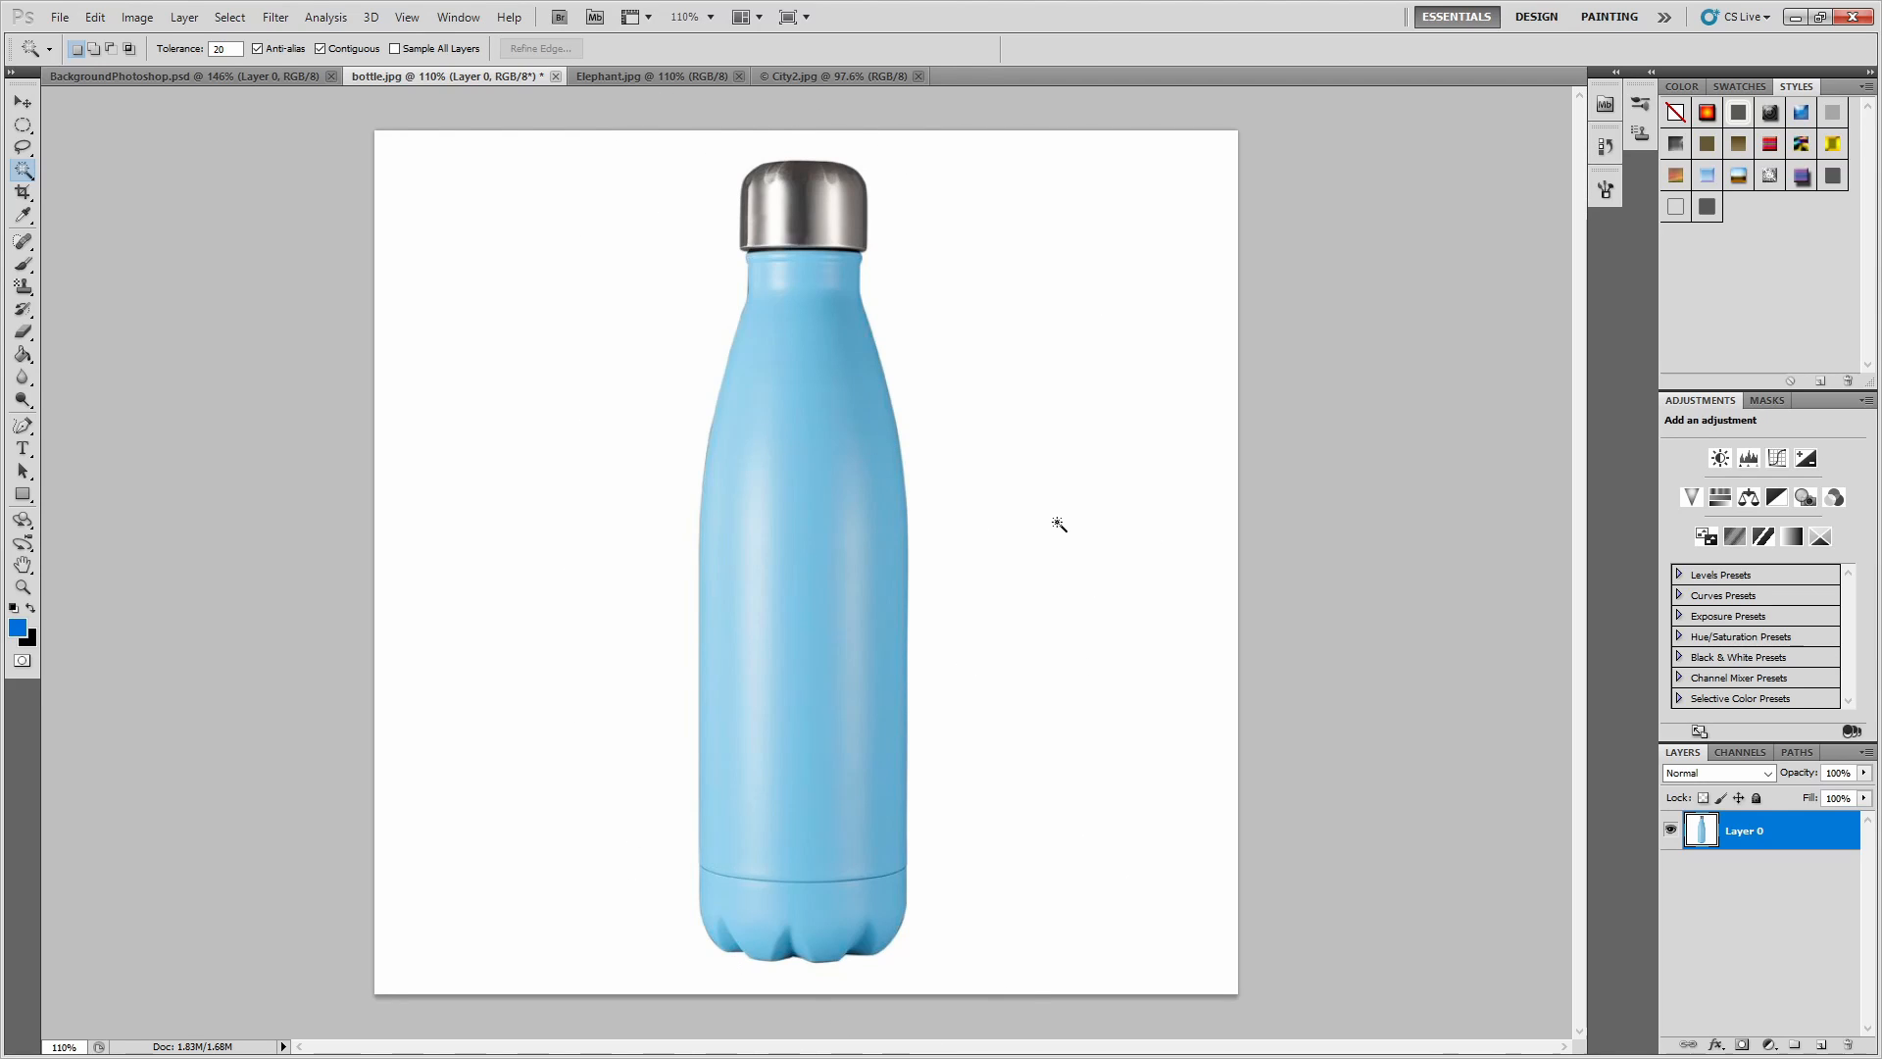
{"action": "left_click", "coordinate": [514, 305]}
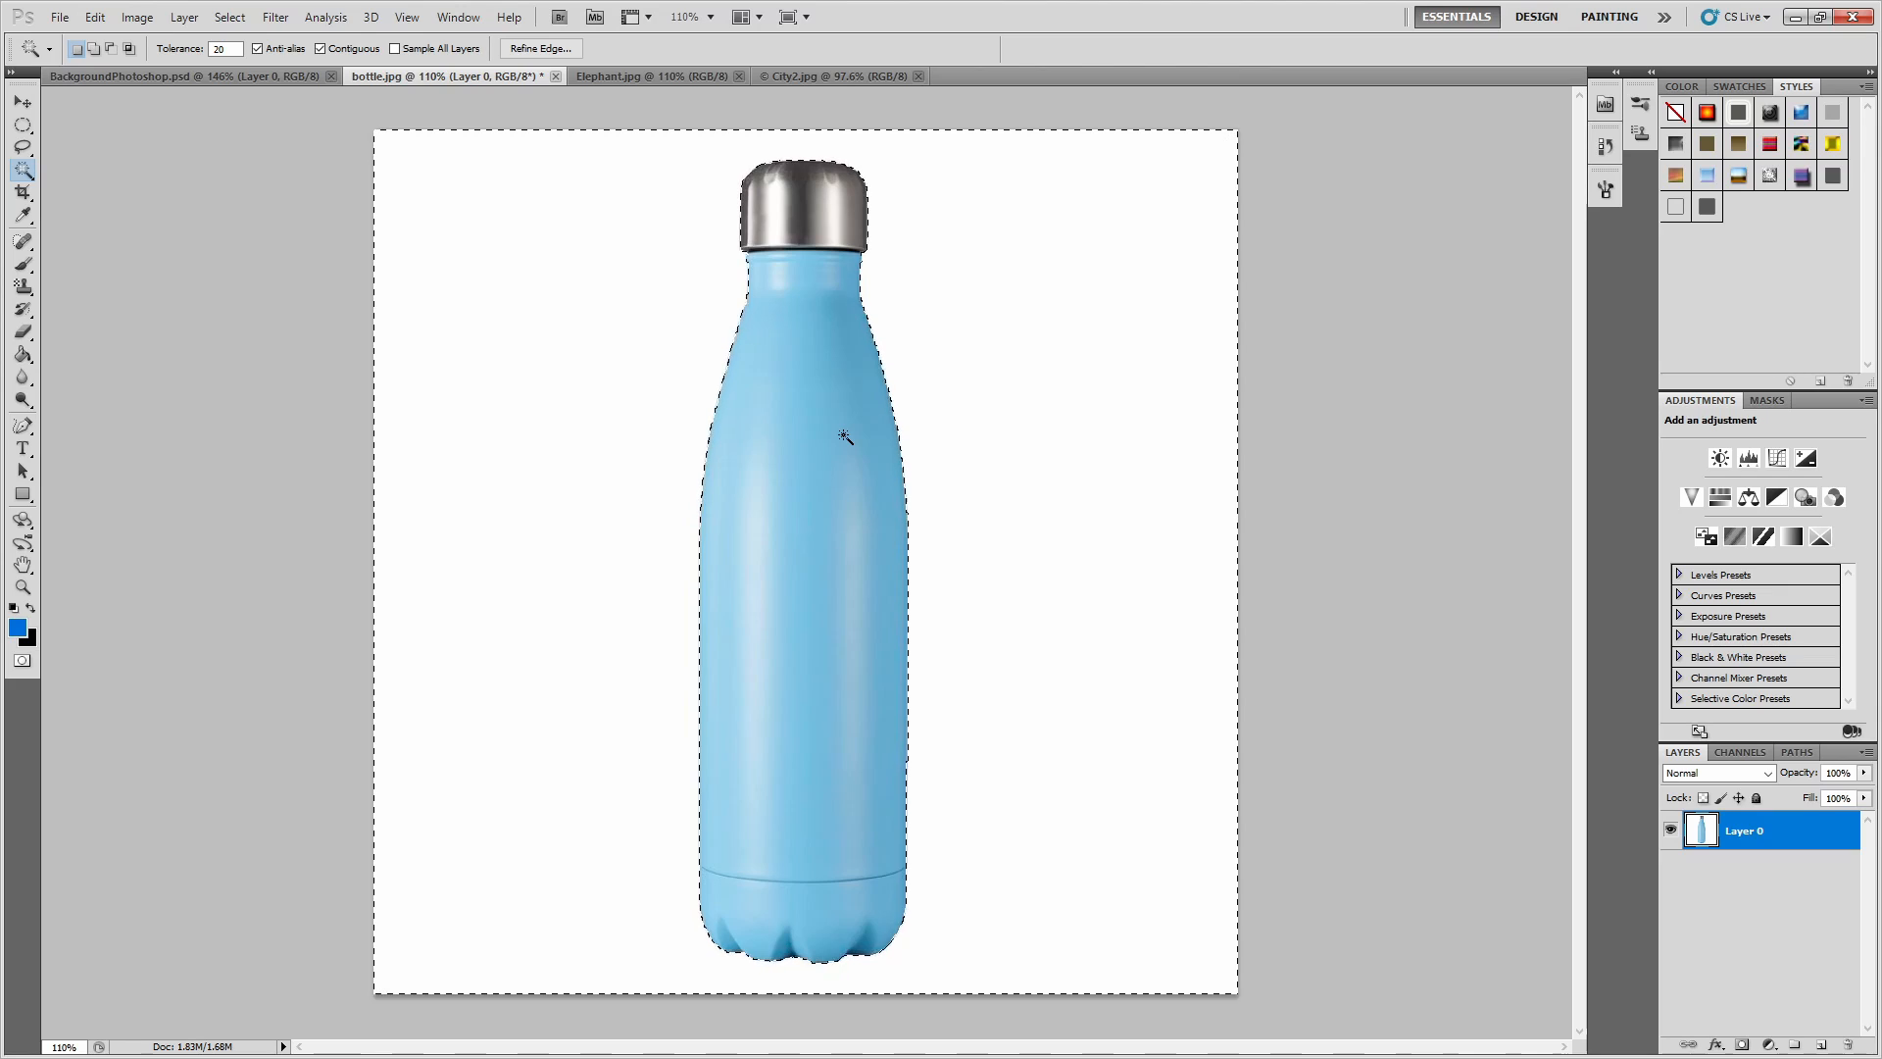
{"action": "key", "text": "Delete"}
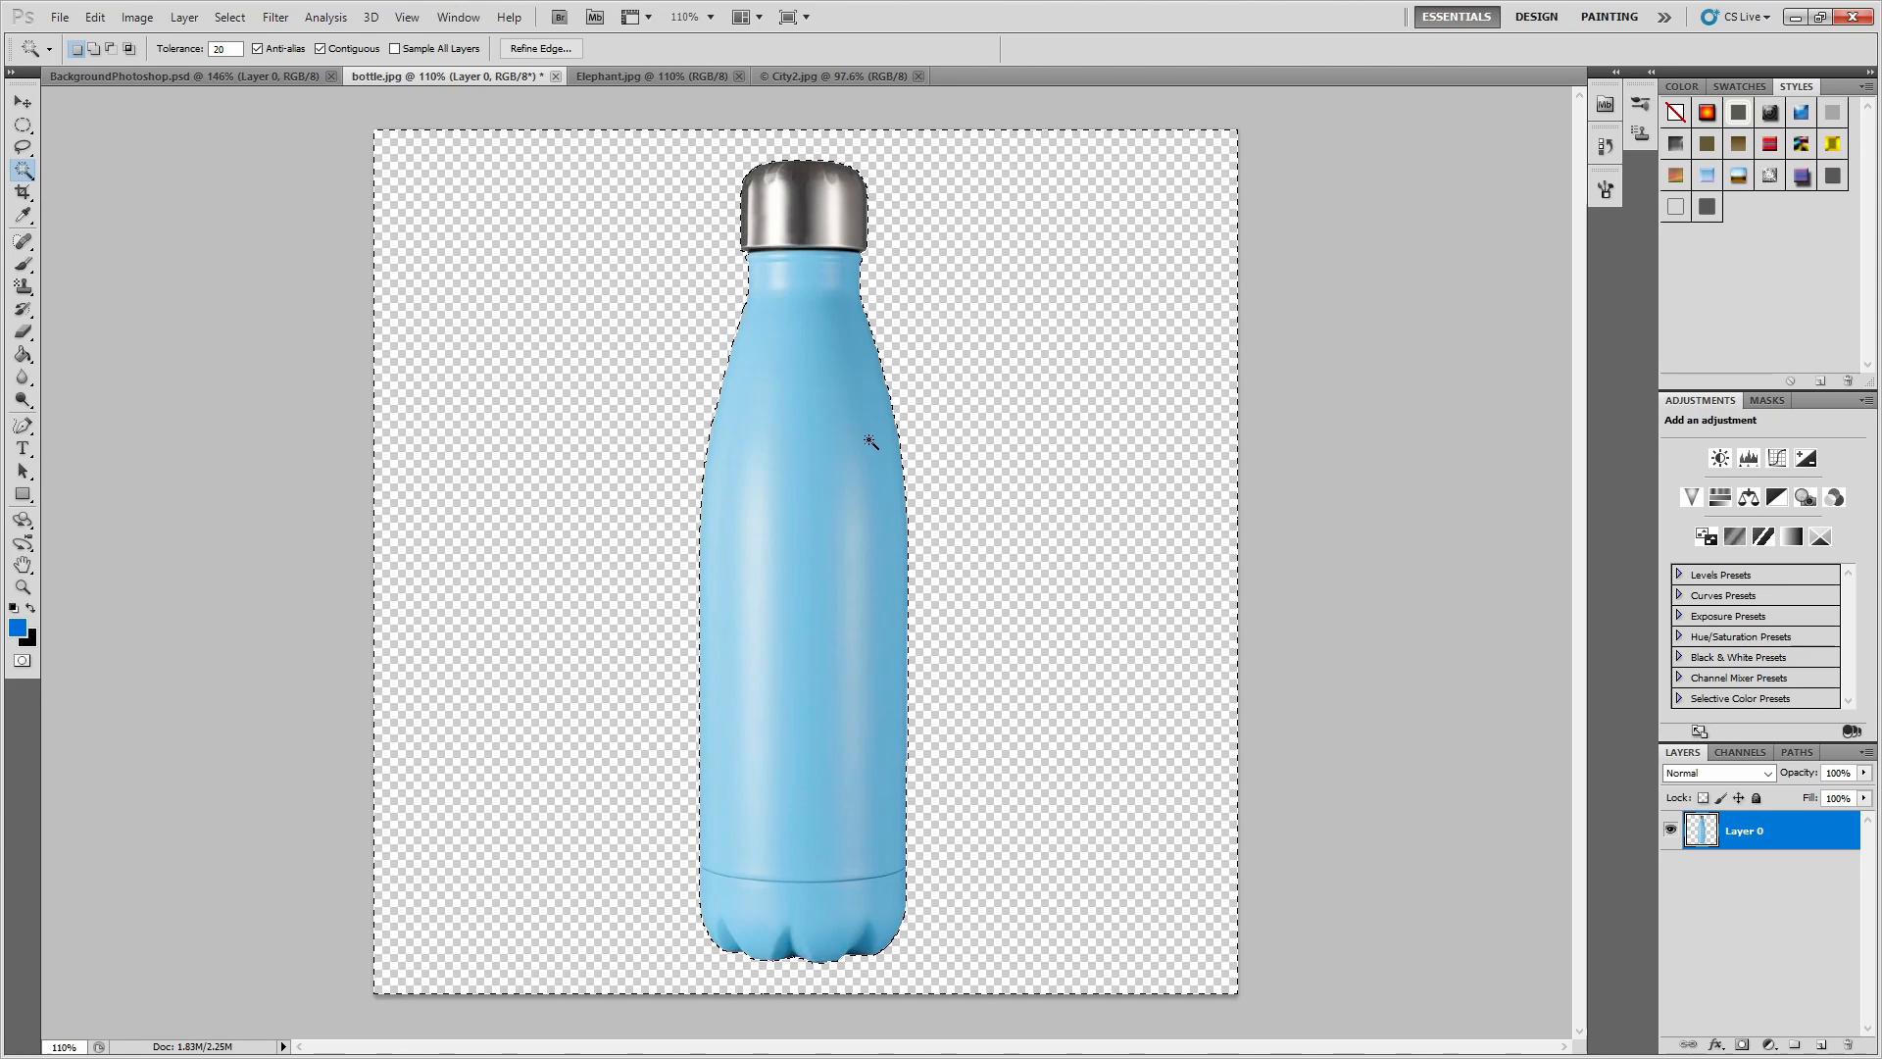
{"action": "key", "text": "v"}
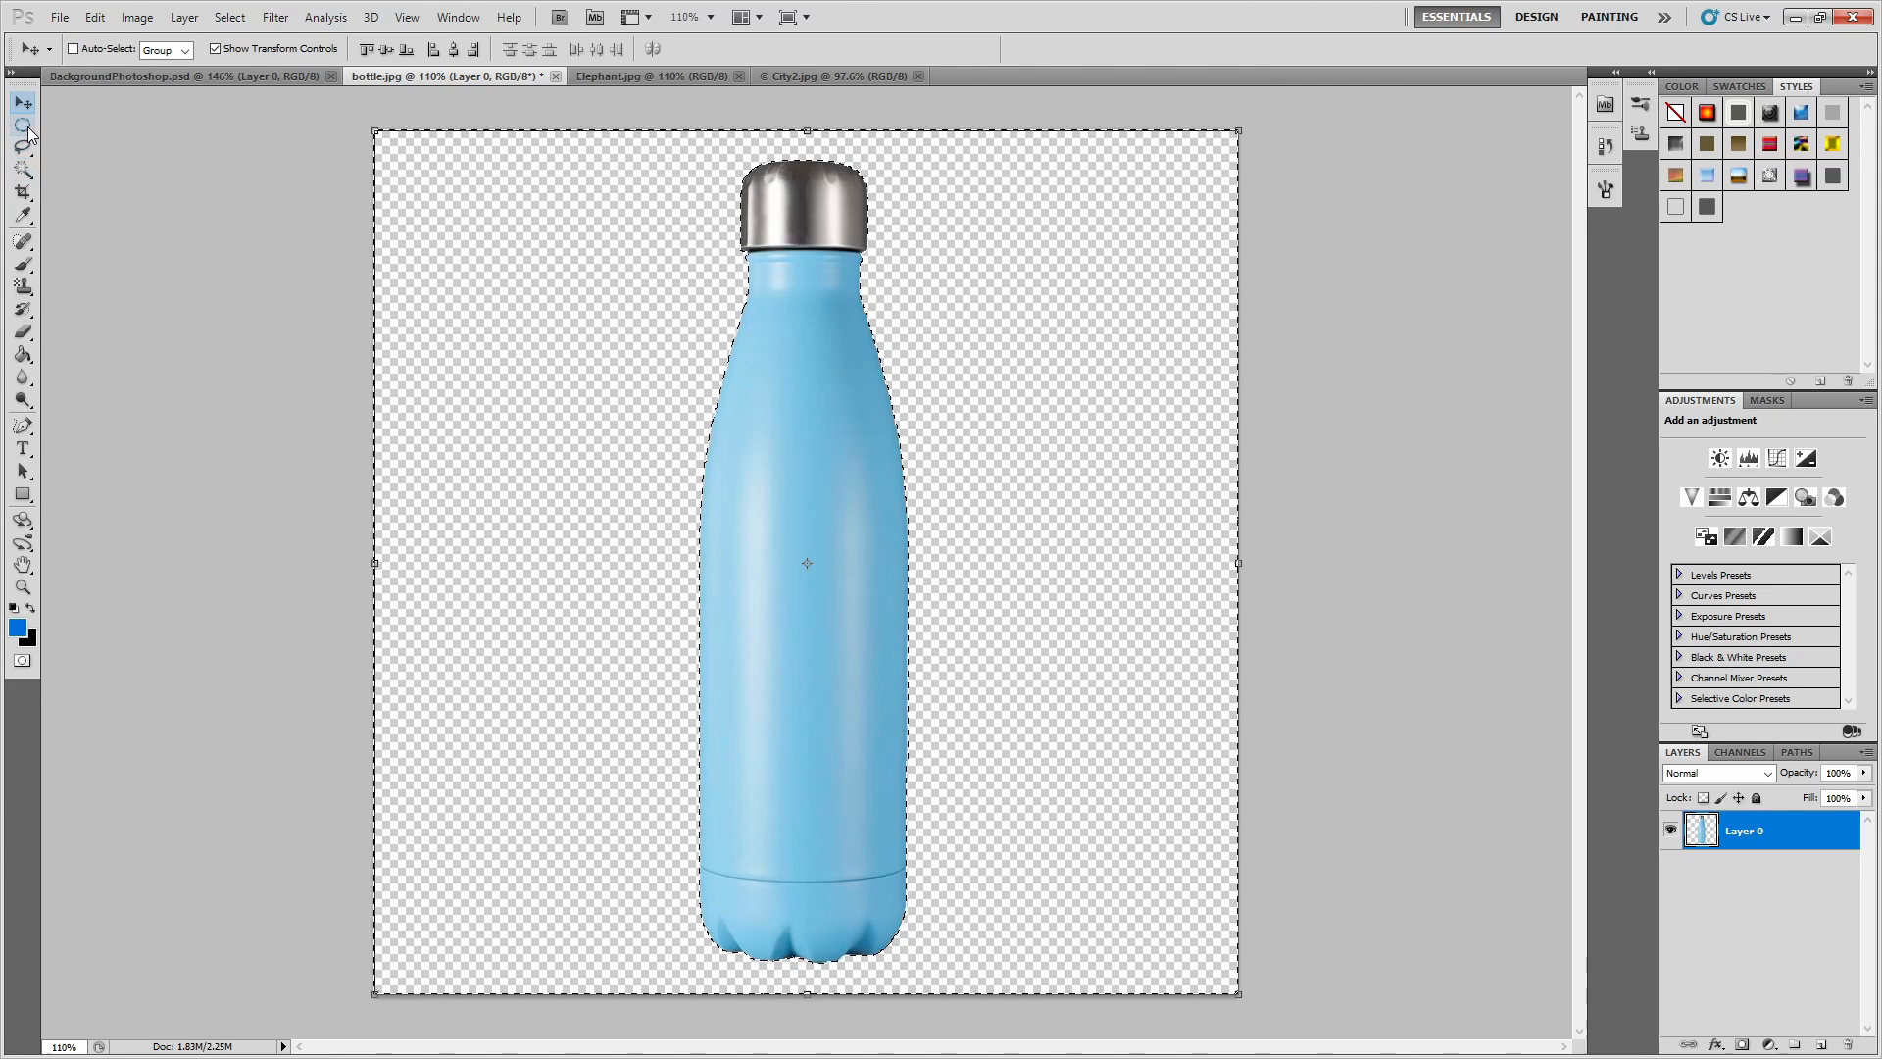
{"action": "left_click", "coordinate": [23, 125]}
{"action": "left_click", "coordinate": [453, 255]}
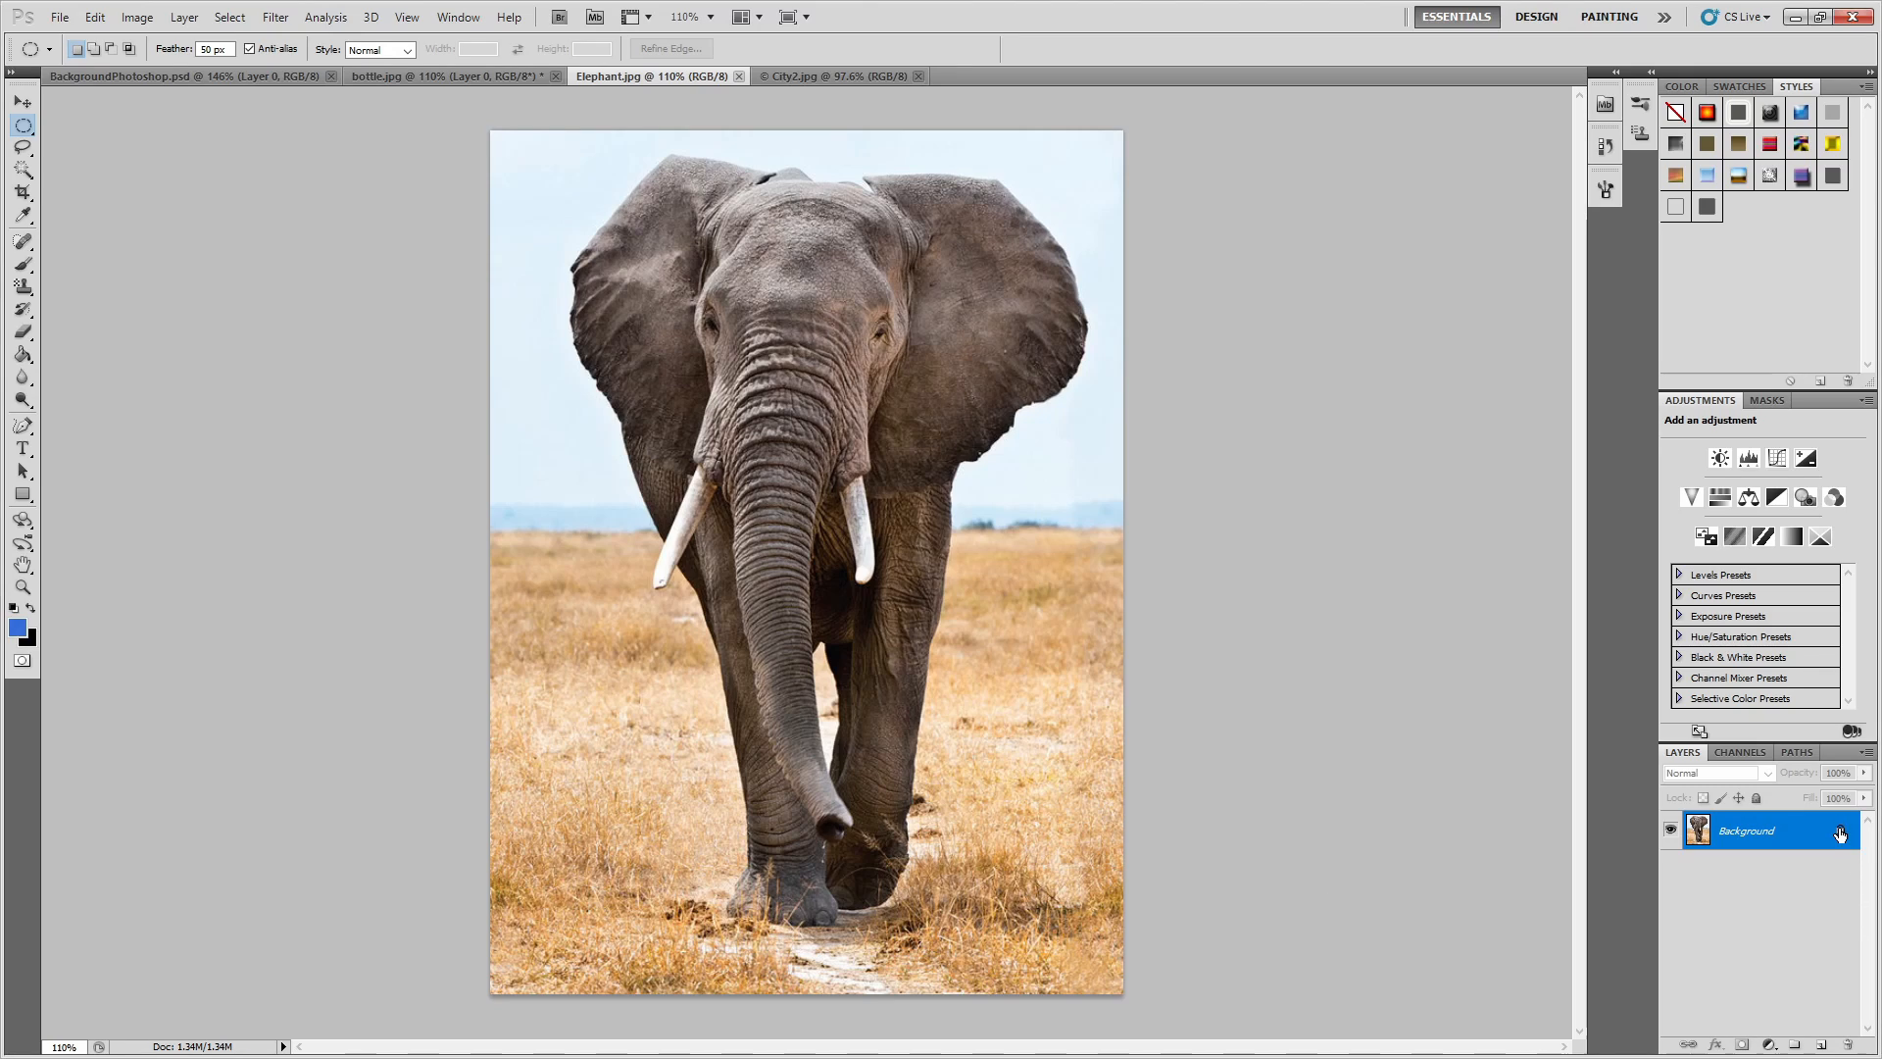
Convert the locked Background of Elephant.jpg into a regular editable layer.
{"action": "left_click_drag", "start_coordinate": [1841, 832], "coordinate": [1848, 1045]}
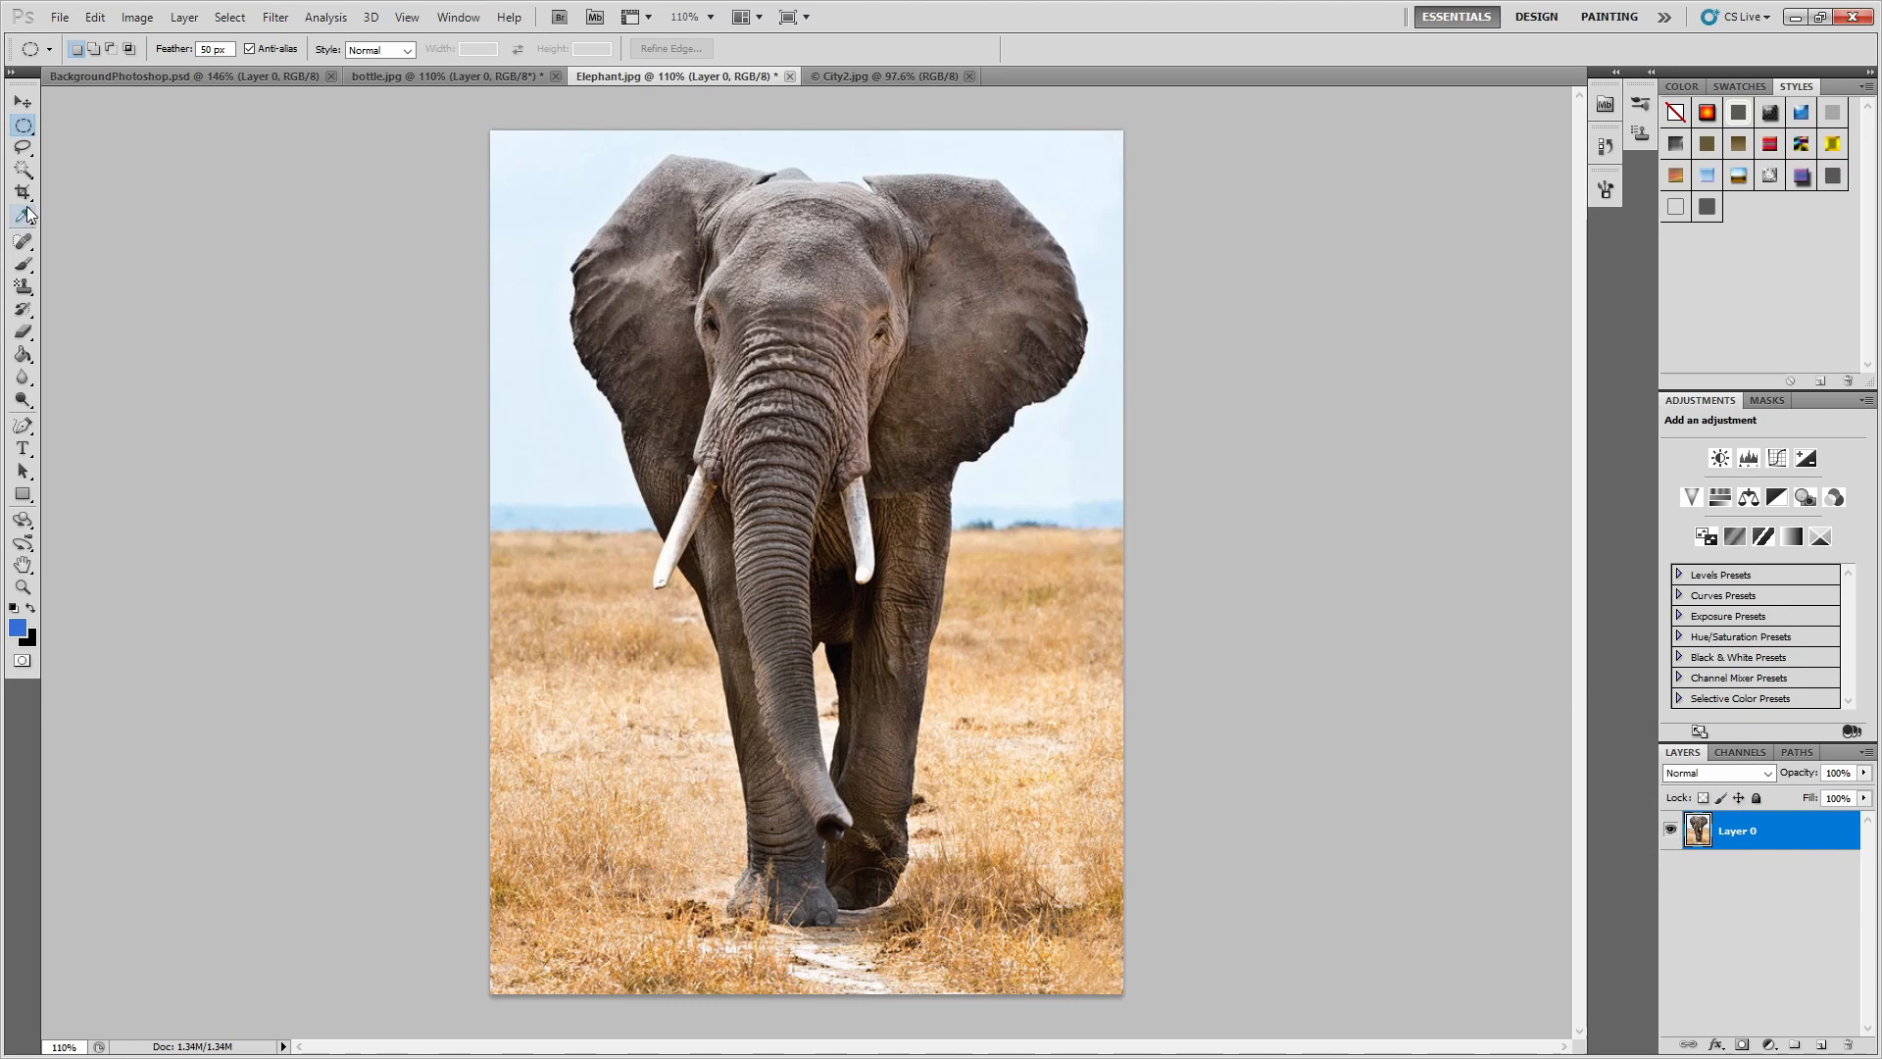
Try to select the sky and grass around the elephant with the Magic Wand, and clear the selections.
{"action": "left_click", "coordinate": [22, 170]}
{"action": "left_click", "coordinate": [540, 360]}
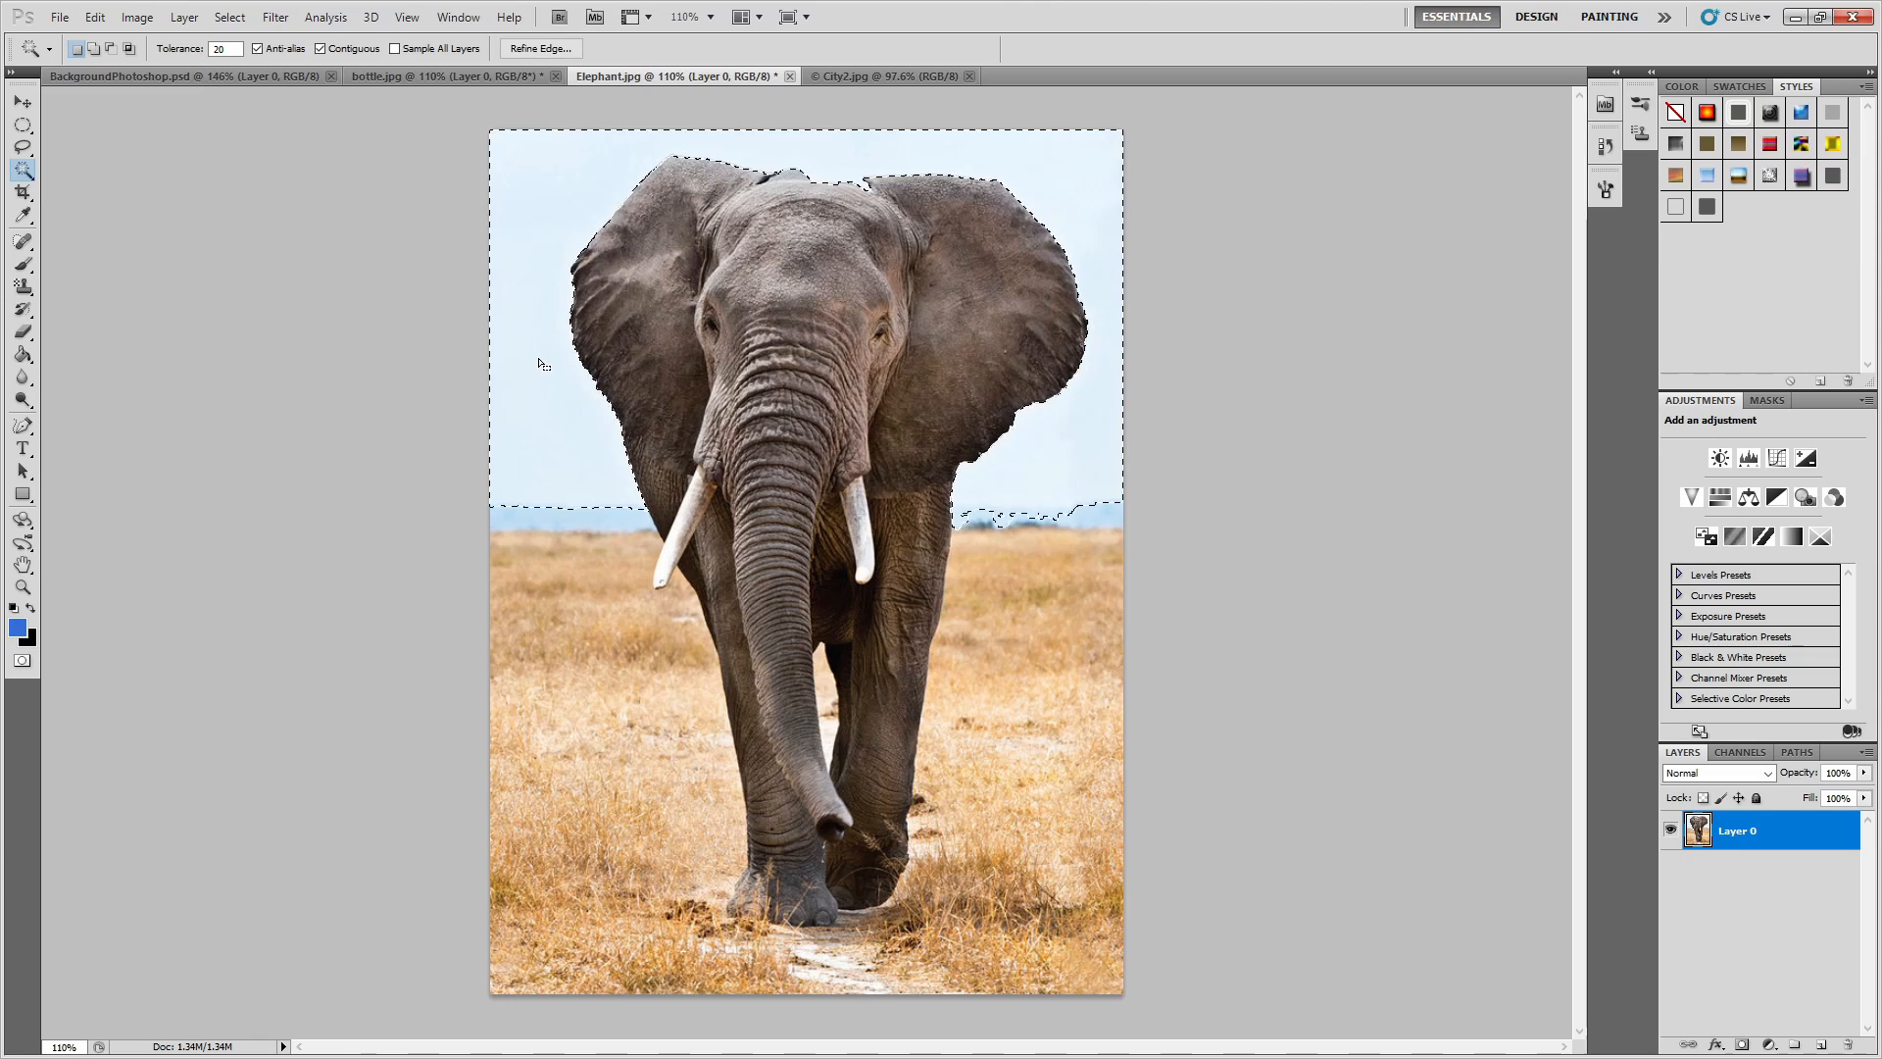
{"action": "left_click", "coordinate": [554, 555]}
{"action": "left_click", "coordinate": [599, 652]}
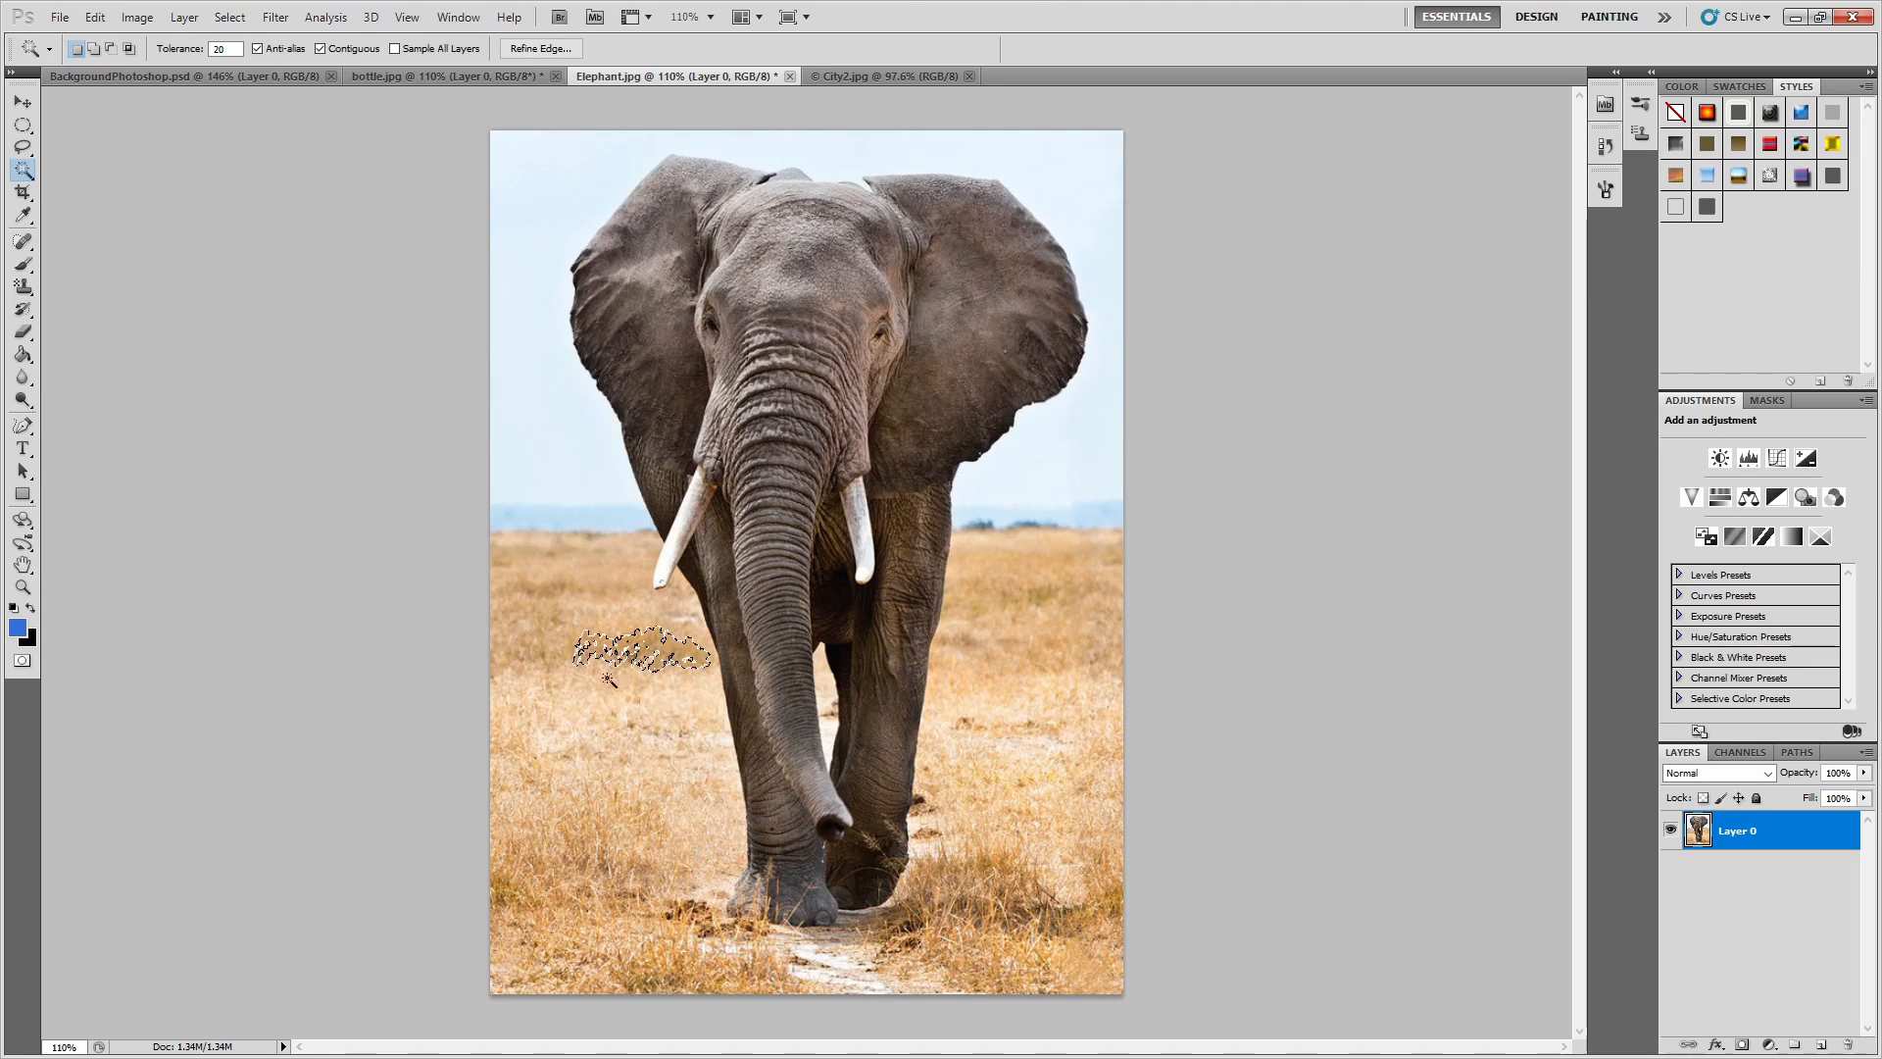
{"action": "left_click", "coordinate": [605, 652]}
{"action": "left_click", "coordinate": [605, 649]}
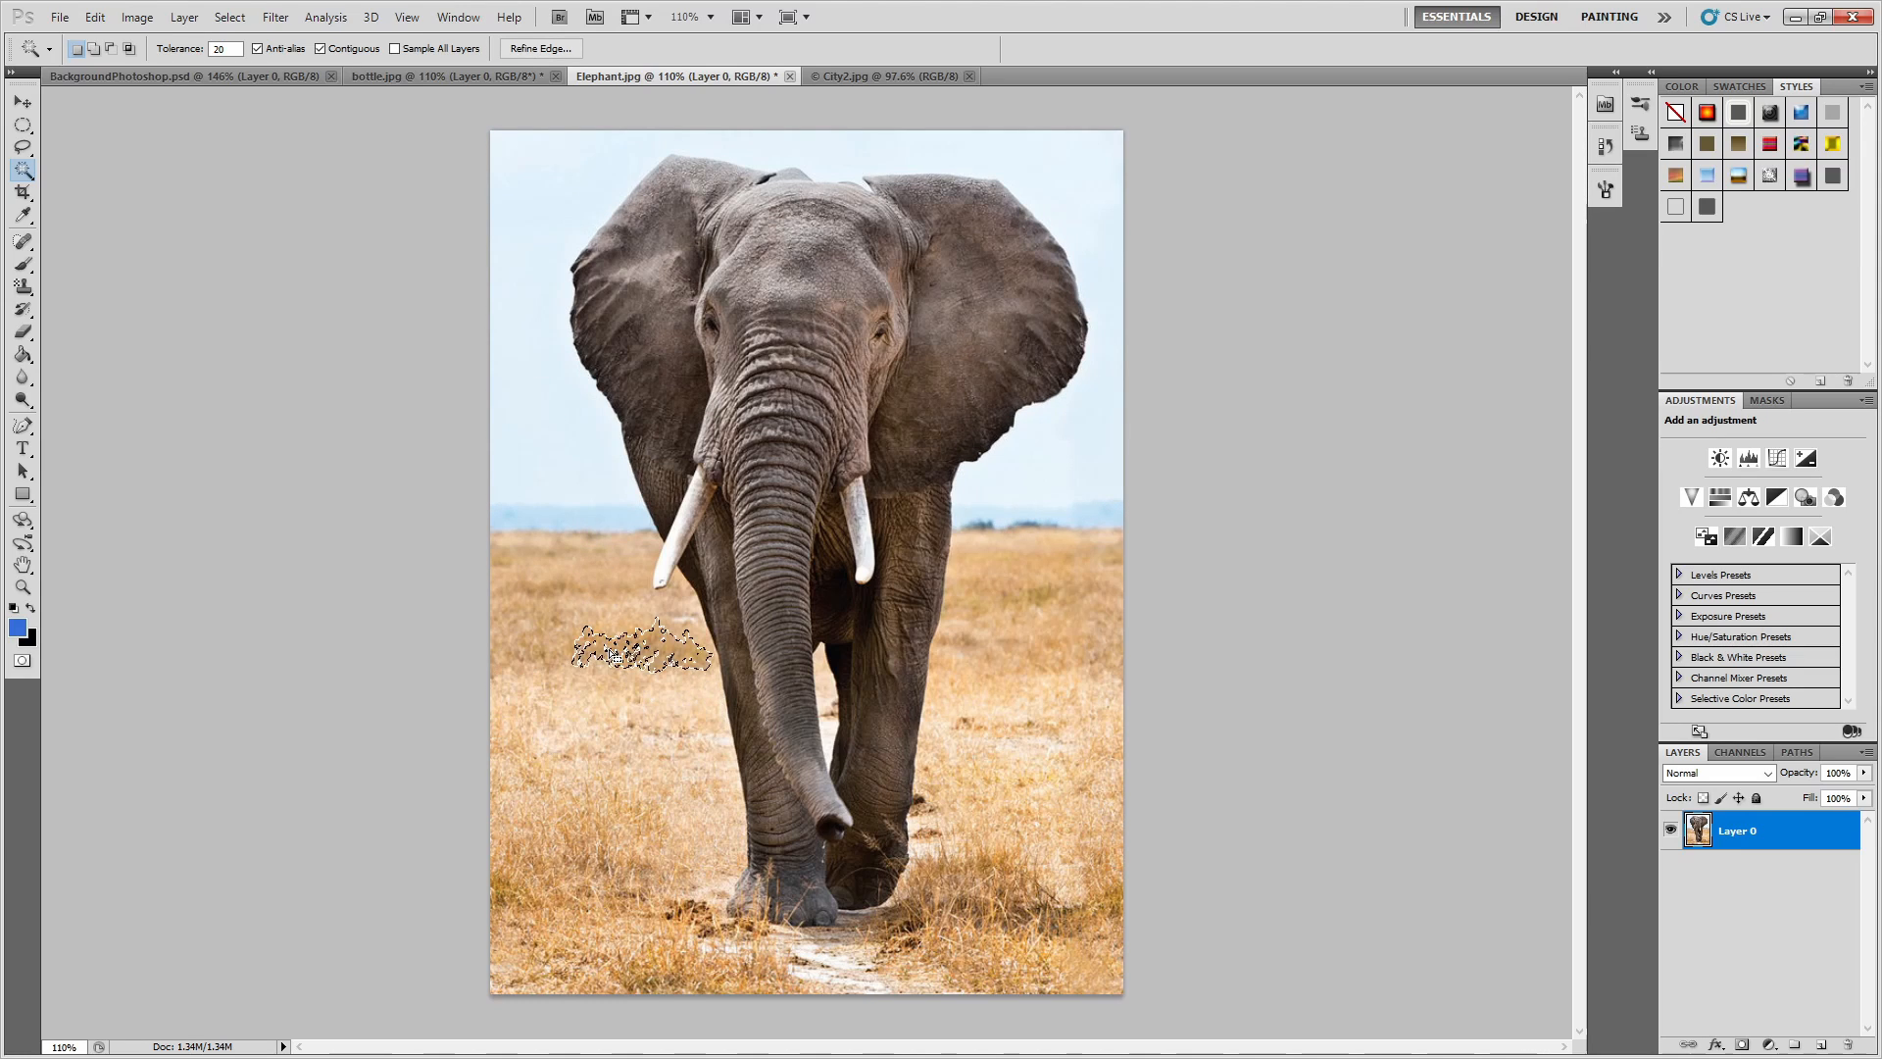
{"action": "key", "text": "ctrl+d"}
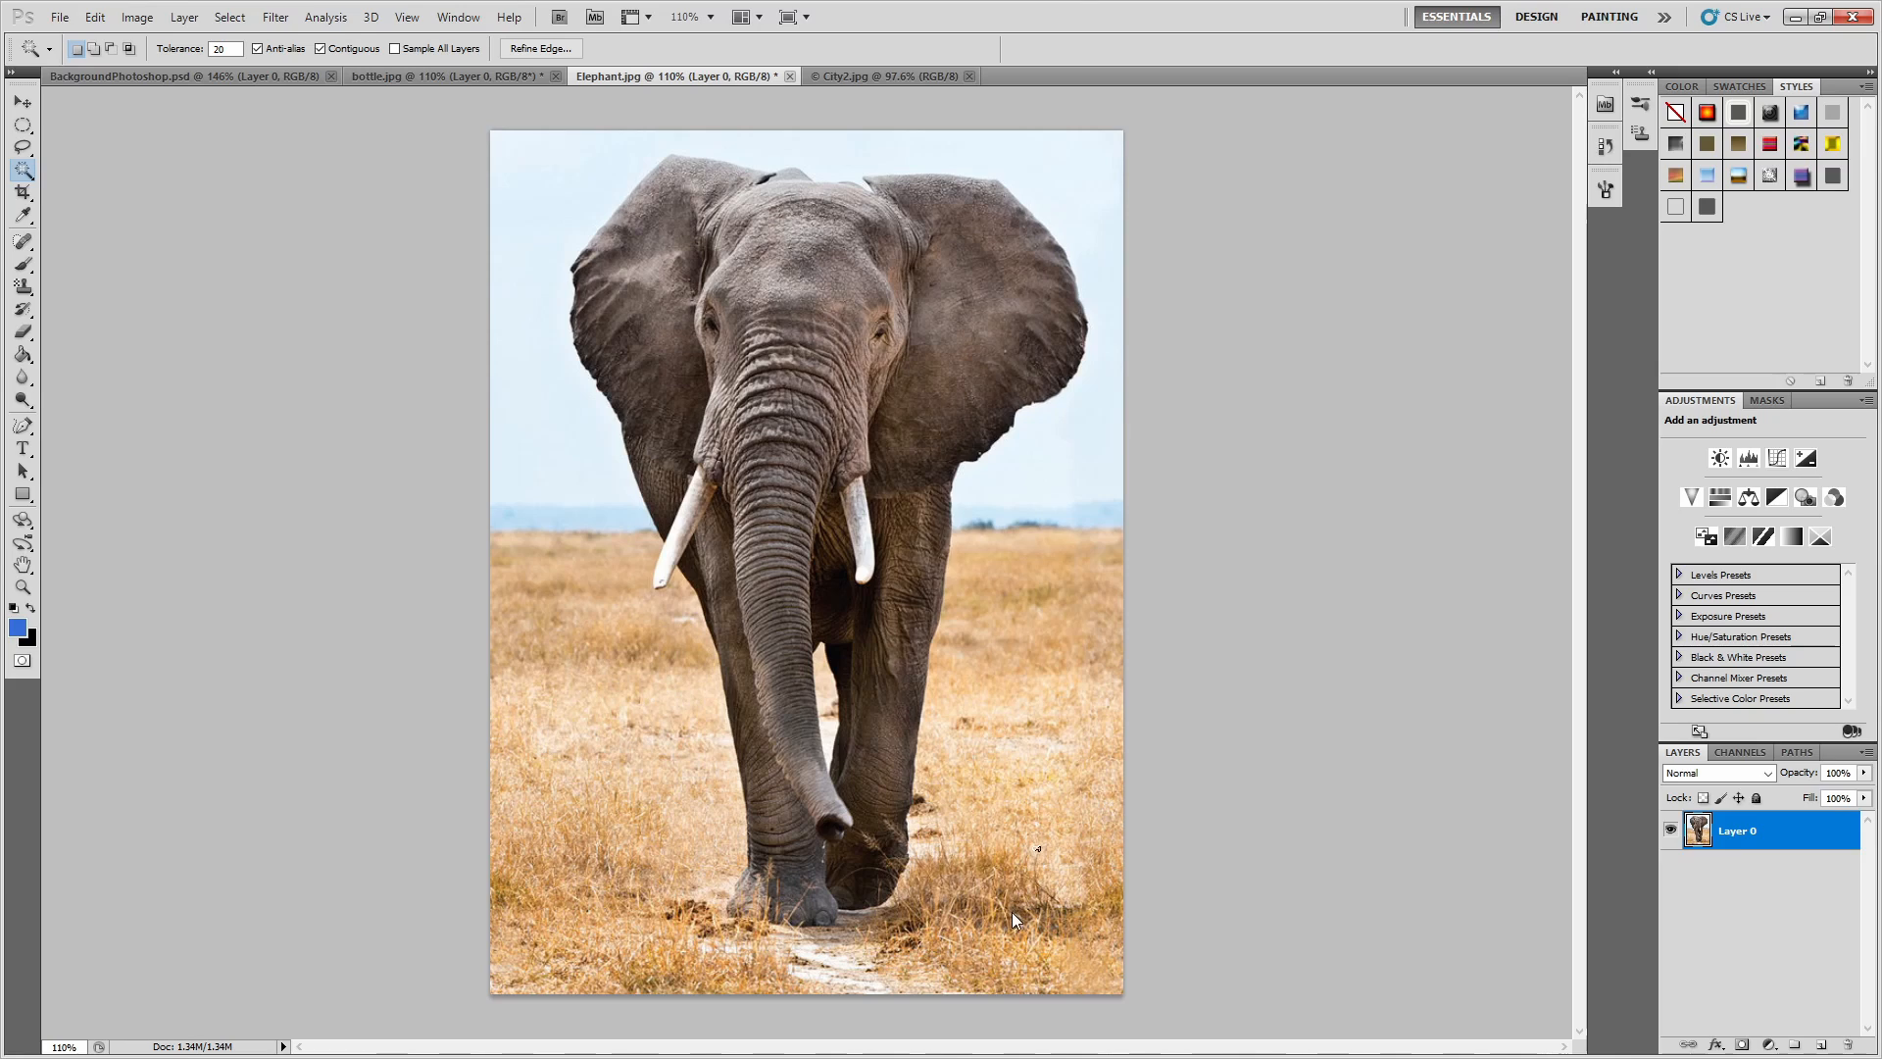
{"action": "left_click", "coordinate": [824, 961]}
{"action": "key", "text": "ctrl+d"}
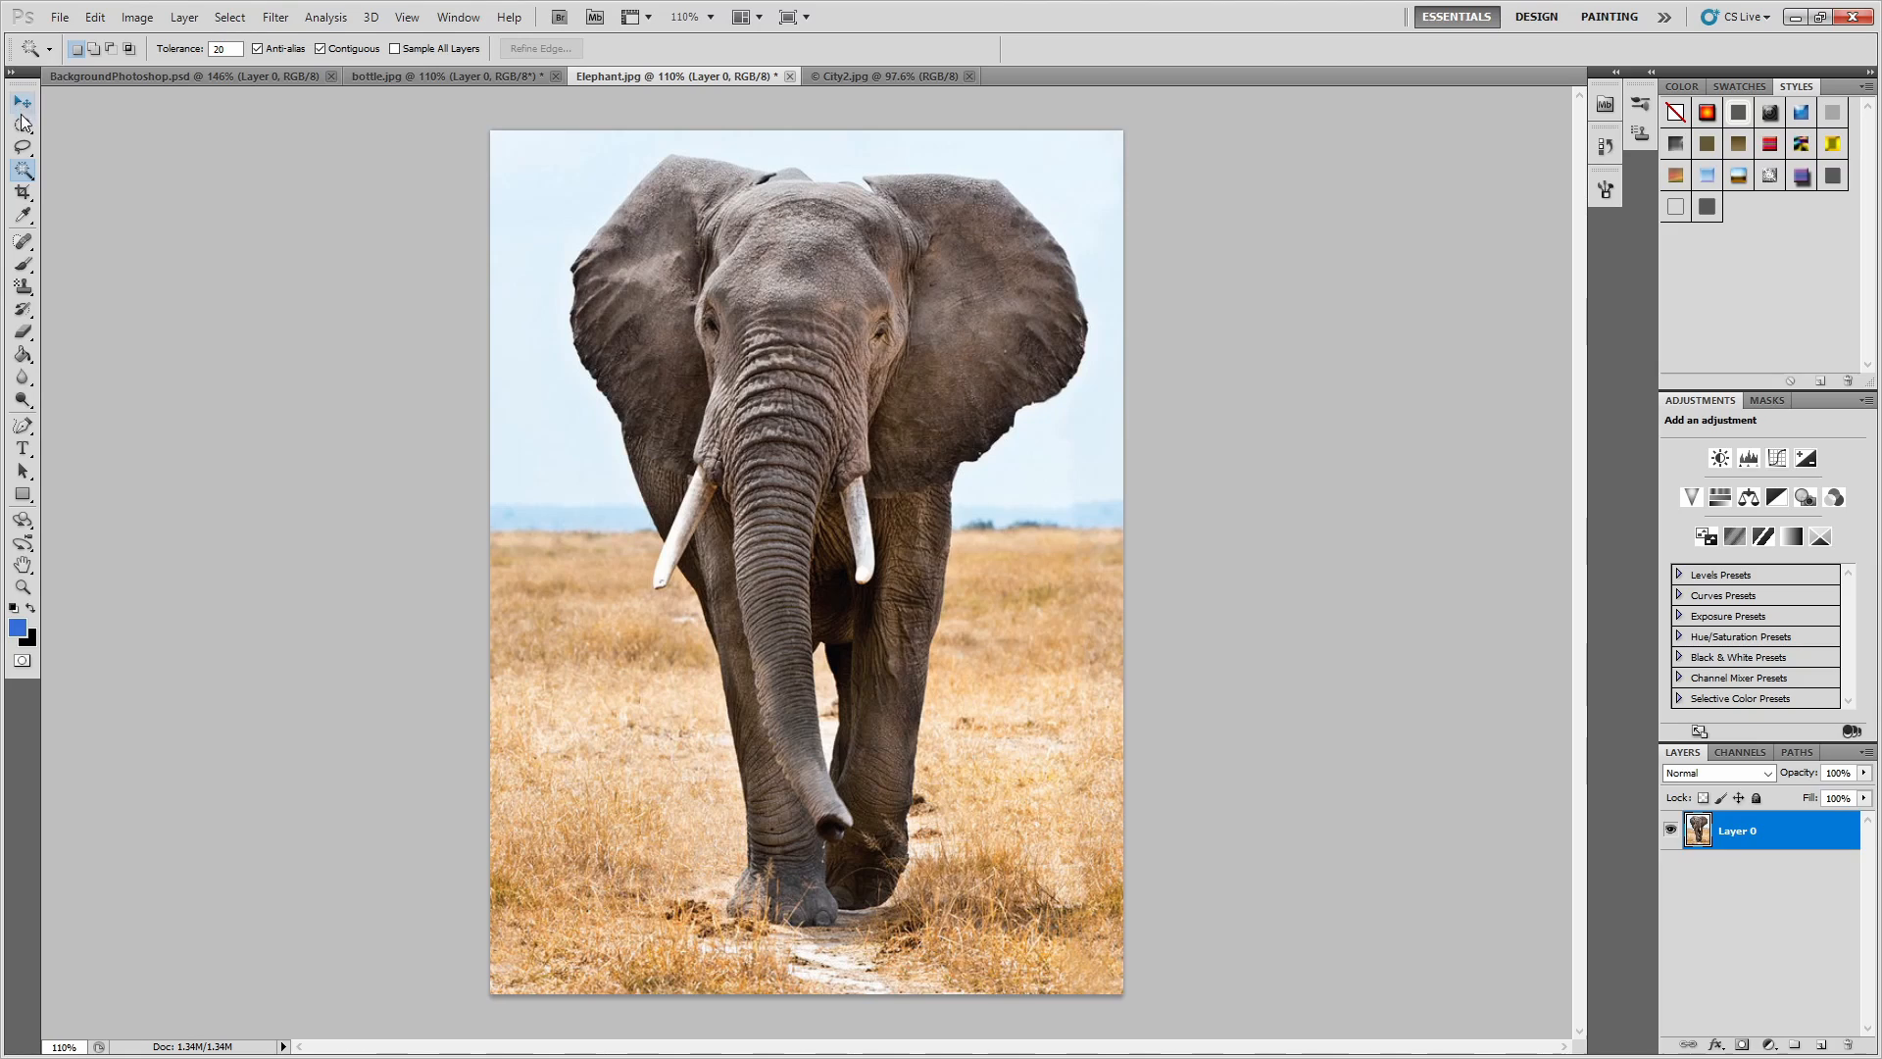
Draw a freehand Lasso selection closely around the whole elephant, including ears, tusks and feet.
{"action": "left_click", "coordinate": [22, 149]}
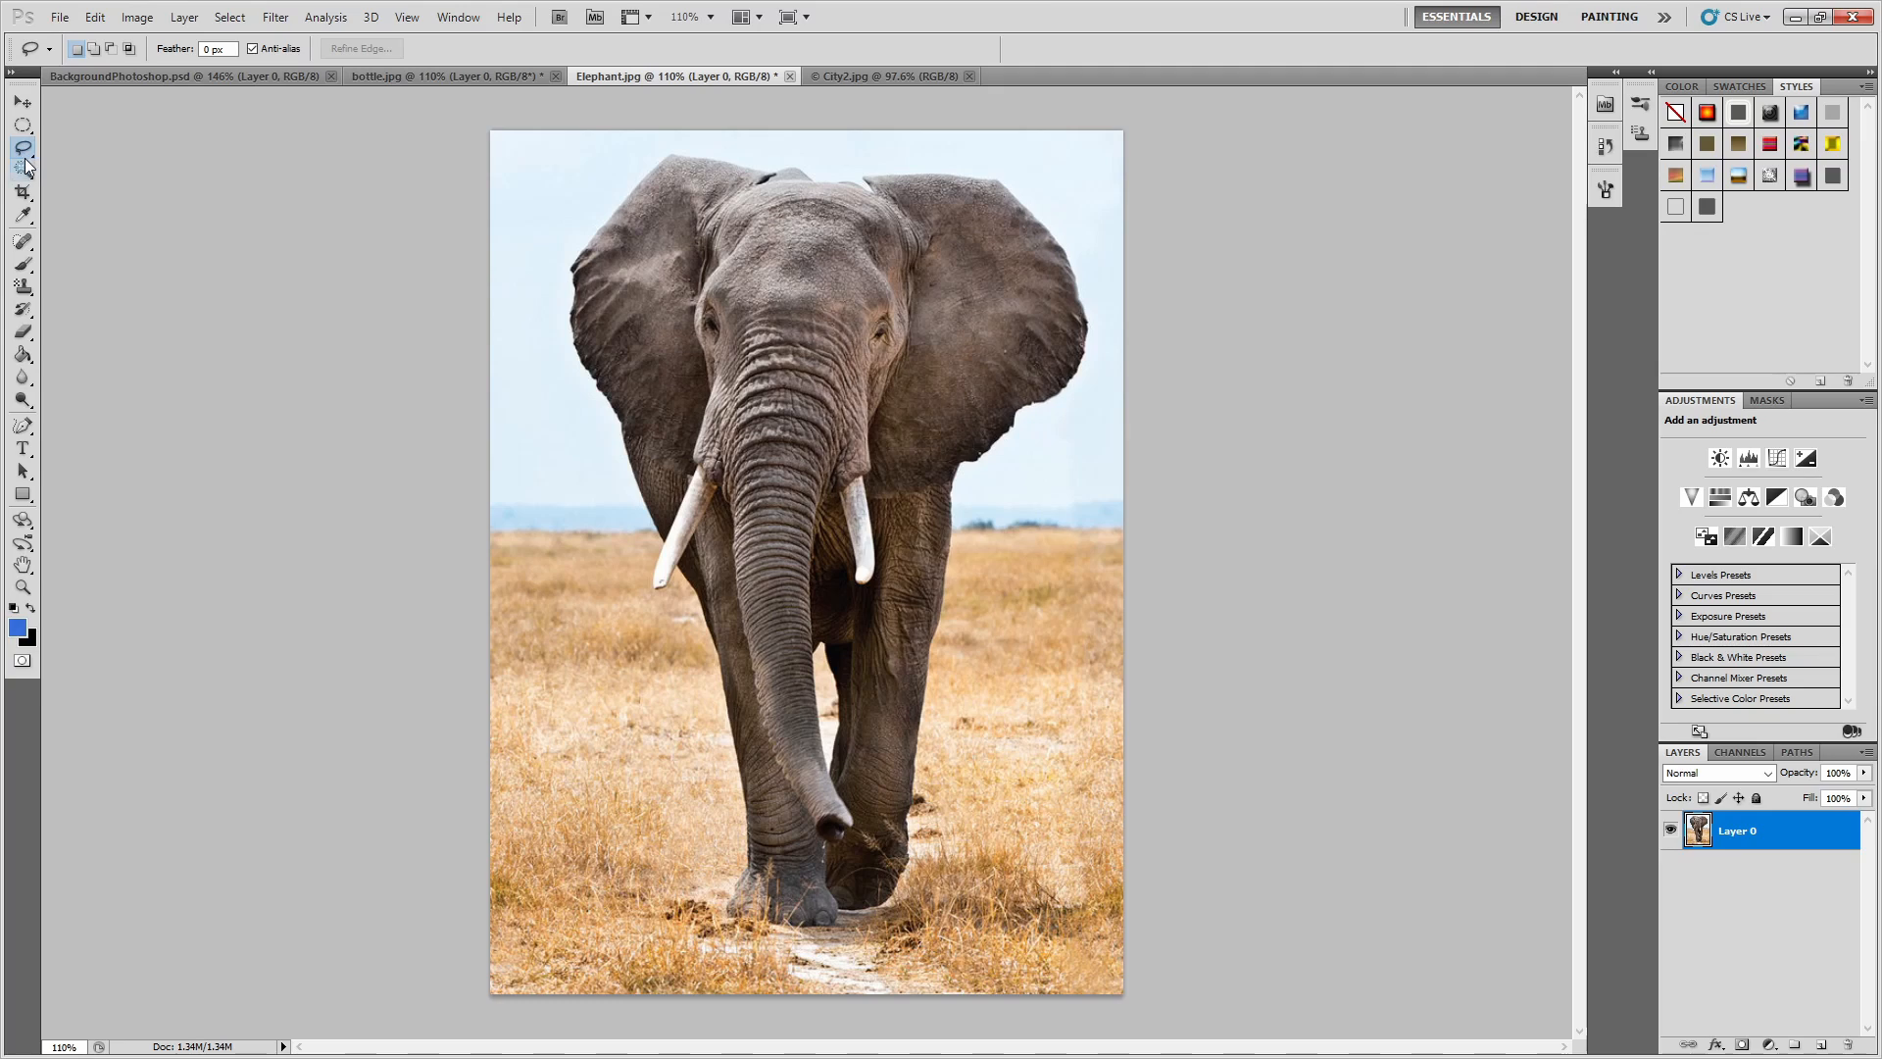
{"action": "left_click", "coordinate": [22, 150]}
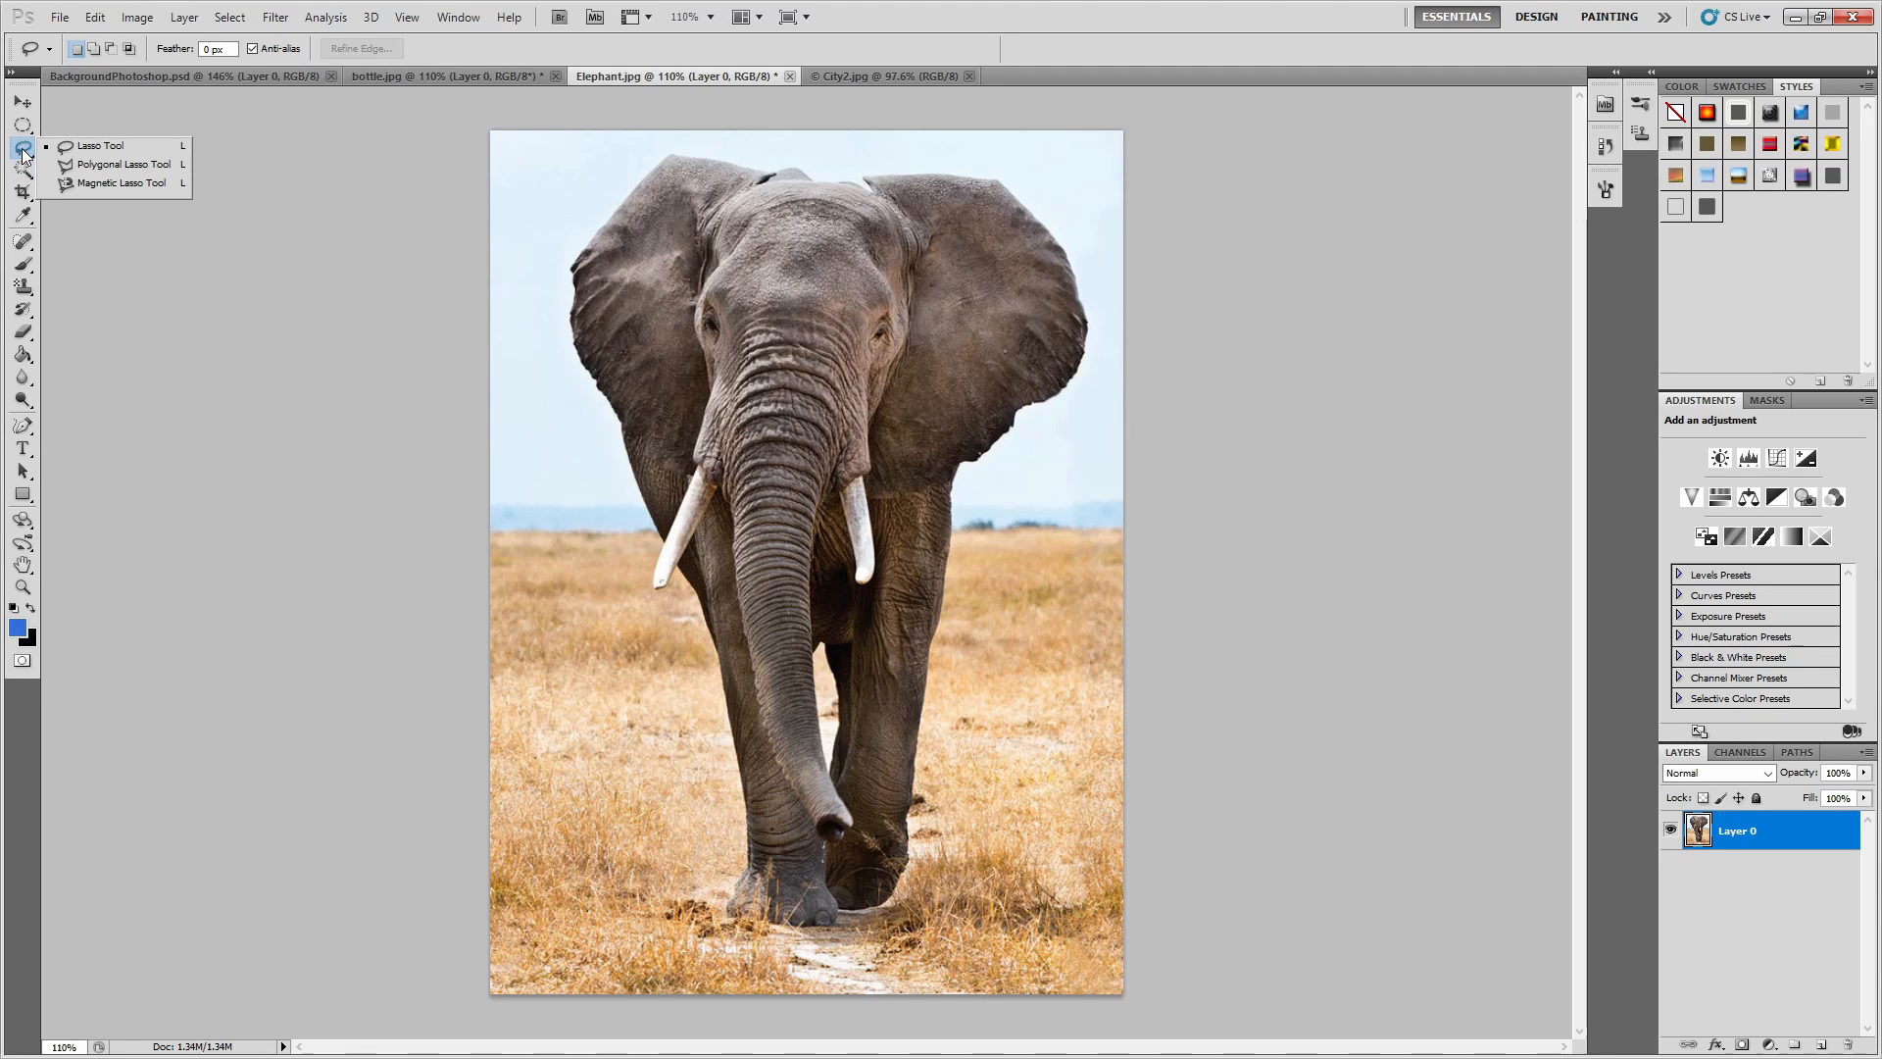
{"action": "left_click", "coordinate": [23, 152]}
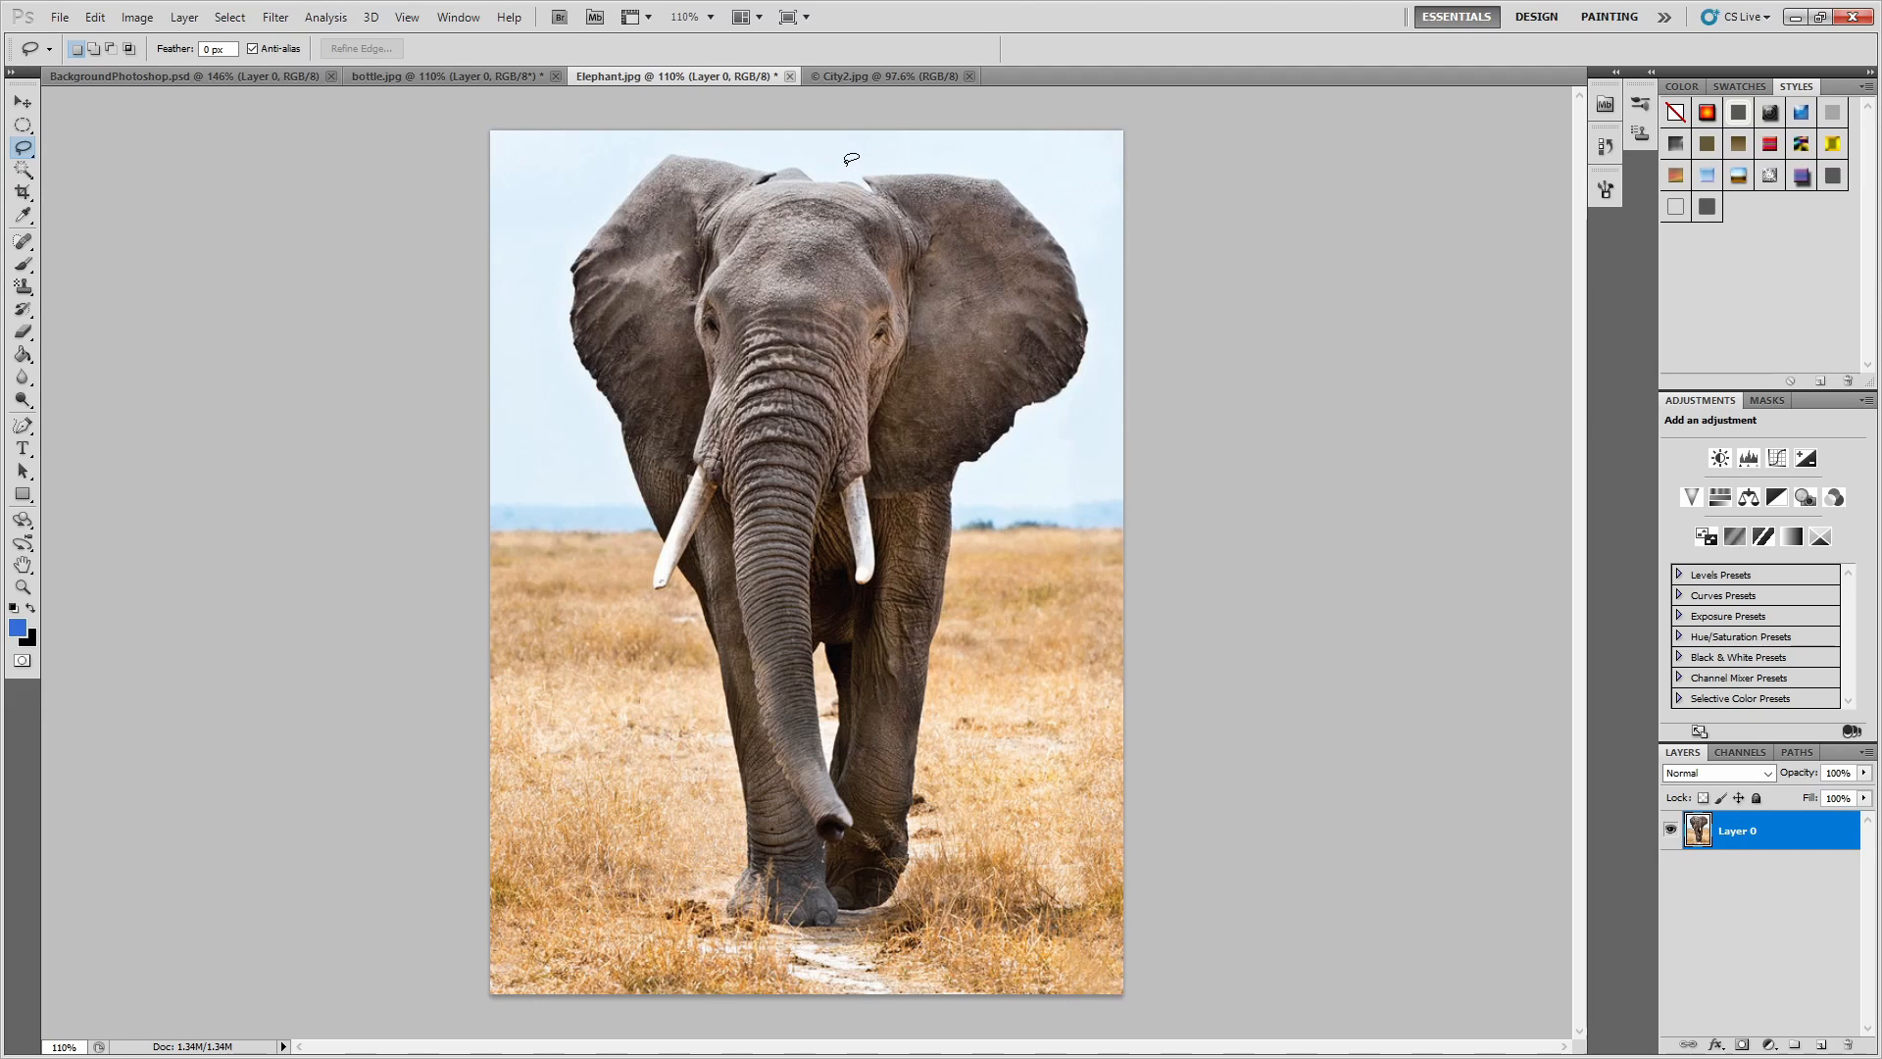
{"action": "mouse_move", "coordinate": [857, 170]}
{"action": "left_mouse_down"}
{"action": "mouse_move", "coordinate": [1025, 188]}
{"action": "mouse_move", "coordinate": [1086, 282]}
{"action": "mouse_move", "coordinate": [1095, 348]}
{"action": "mouse_move", "coordinate": [960, 497]}
{"action": "mouse_move", "coordinate": [907, 888]}
{"action": "mouse_move", "coordinate": [872, 915]}
{"action": "mouse_move", "coordinate": [768, 933]}
{"action": "mouse_move", "coordinate": [721, 922]}
{"action": "mouse_move", "coordinate": [740, 837]}
{"action": "mouse_move", "coordinate": [714, 674]}
{"action": "mouse_move", "coordinate": [690, 592]}
{"action": "mouse_move", "coordinate": [649, 590]}
{"action": "mouse_move", "coordinate": [566, 339]}
{"action": "mouse_move", "coordinate": [564, 282]}
{"action": "mouse_move", "coordinate": [605, 204]}
{"action": "mouse_move", "coordinate": [720, 145]}
{"action": "left_mouse_up"}
{"action": "left_click_drag", "start_coordinate": [830, 172], "coordinate": [859, 169]}
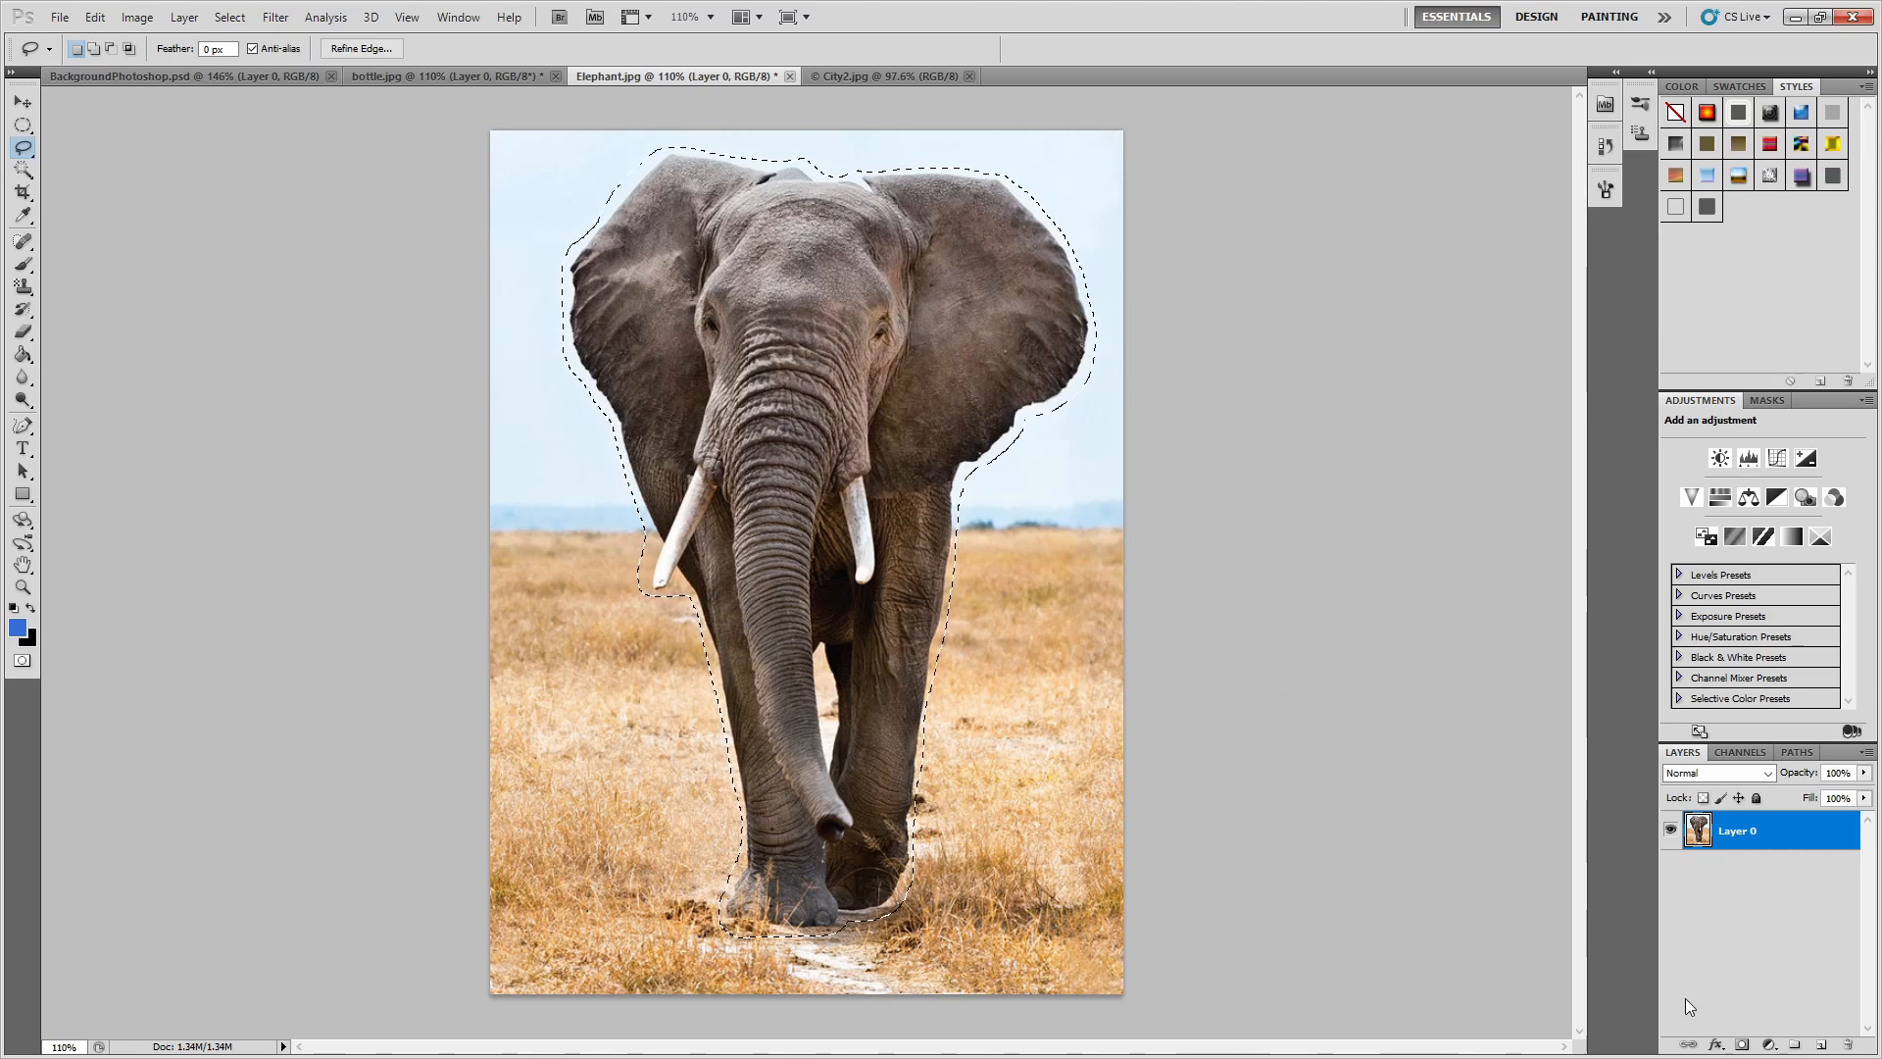
Paste a copy of the outlined elephant onto a new layer with the original layer hidden, and shift the cutout slightly up and right.
{"action": "left_click", "coordinate": [1819, 1045]}
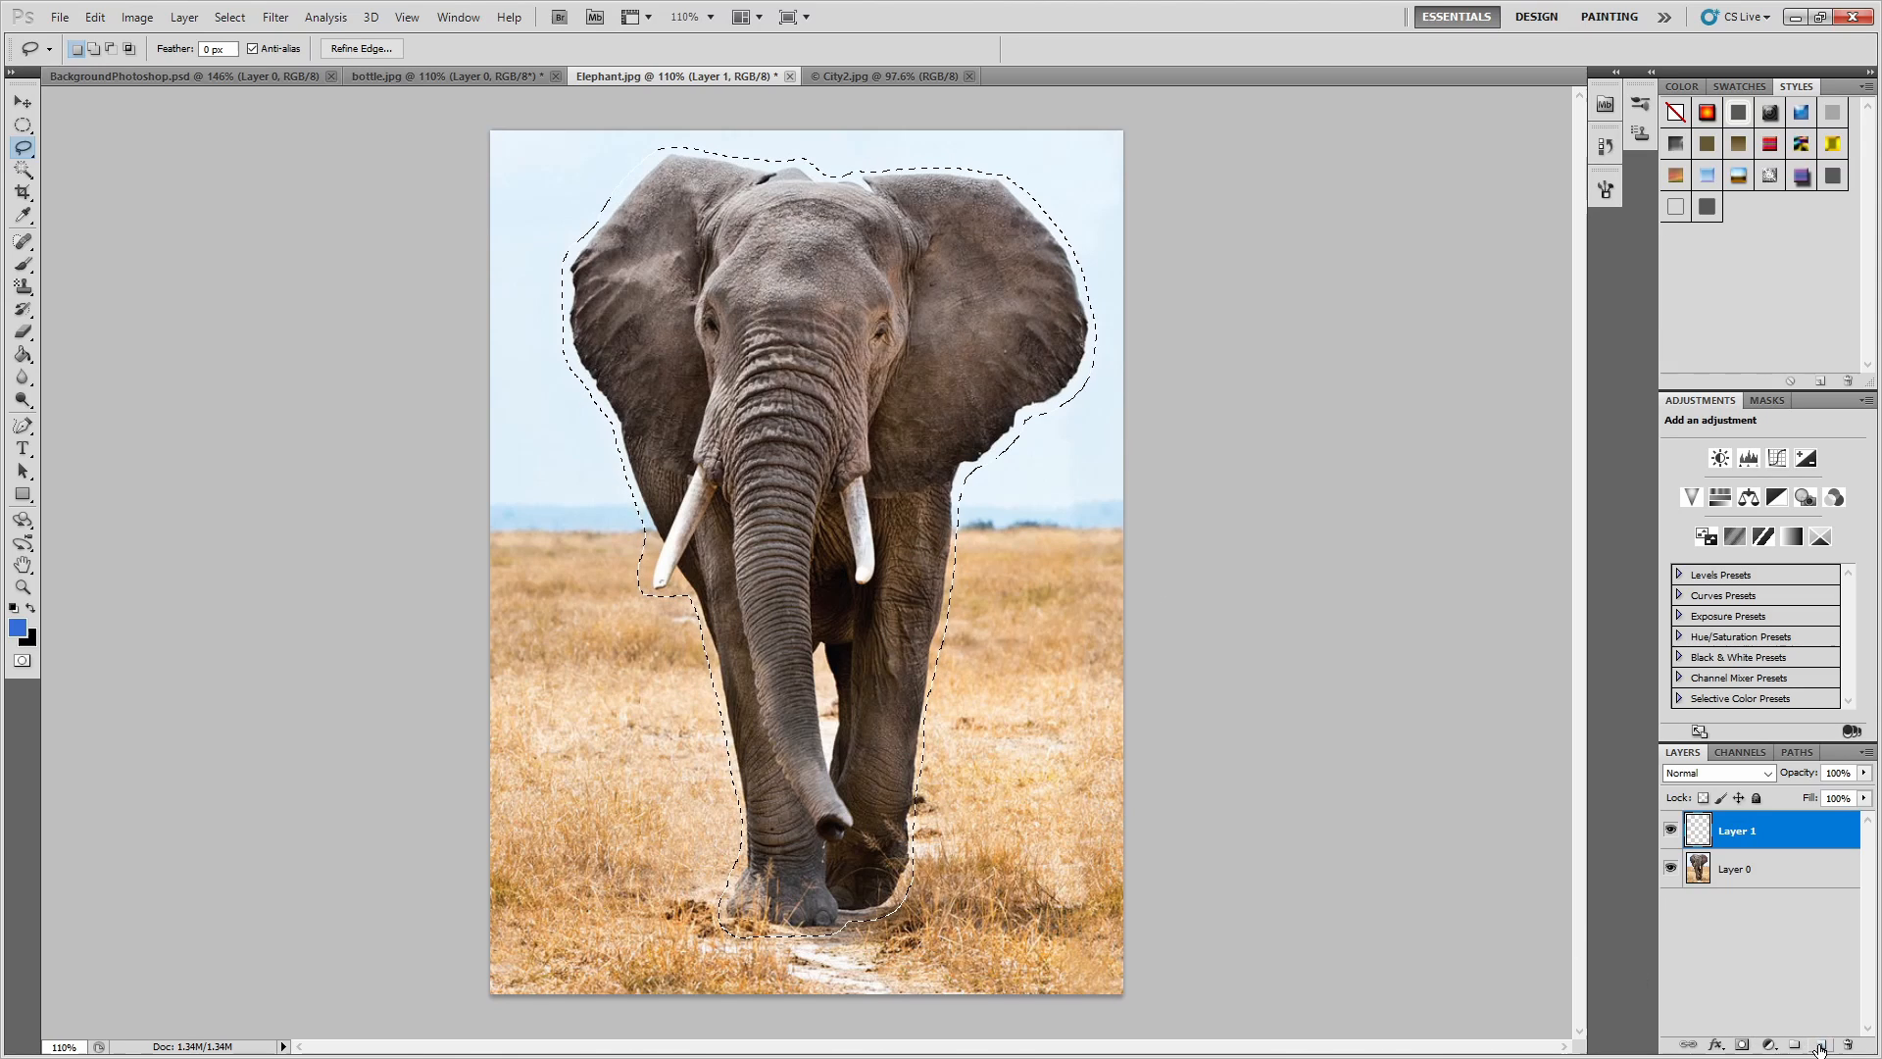
{"action": "left_click", "coordinate": [1672, 872]}
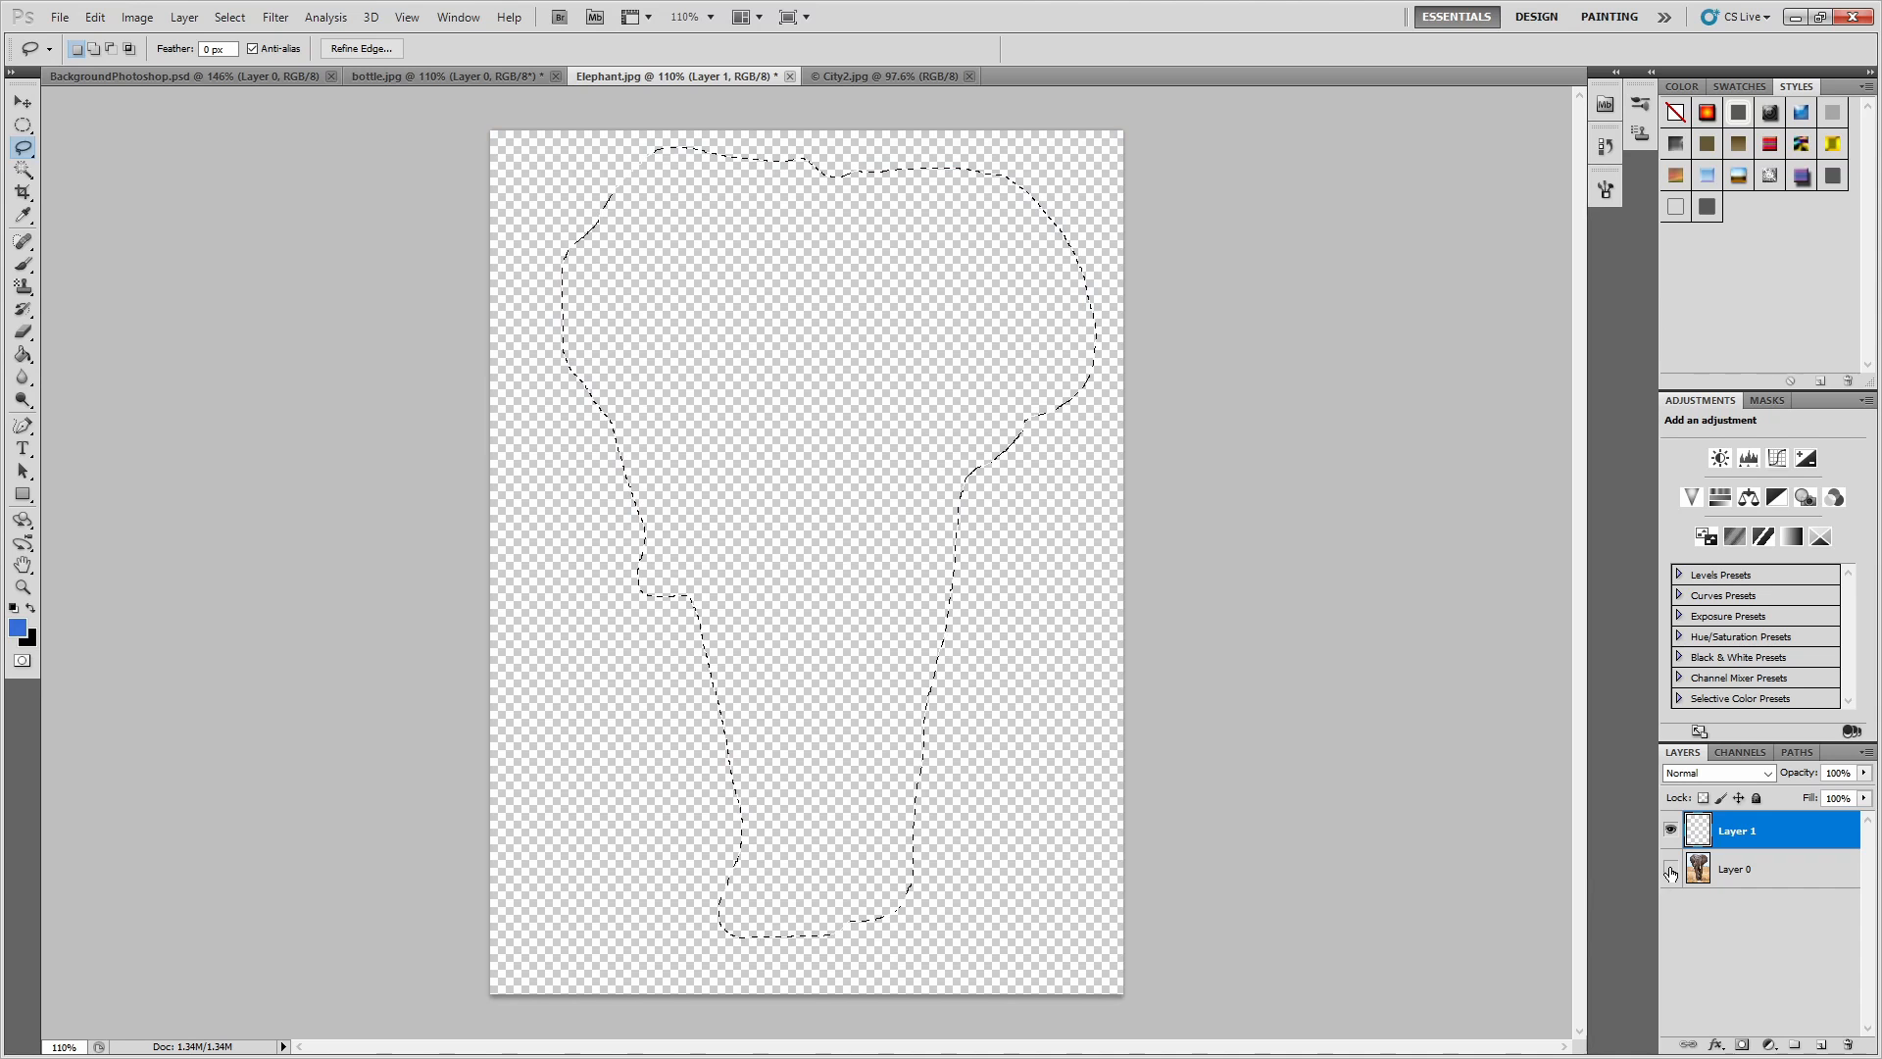
{"action": "left_click", "coordinate": [1067, 691]}
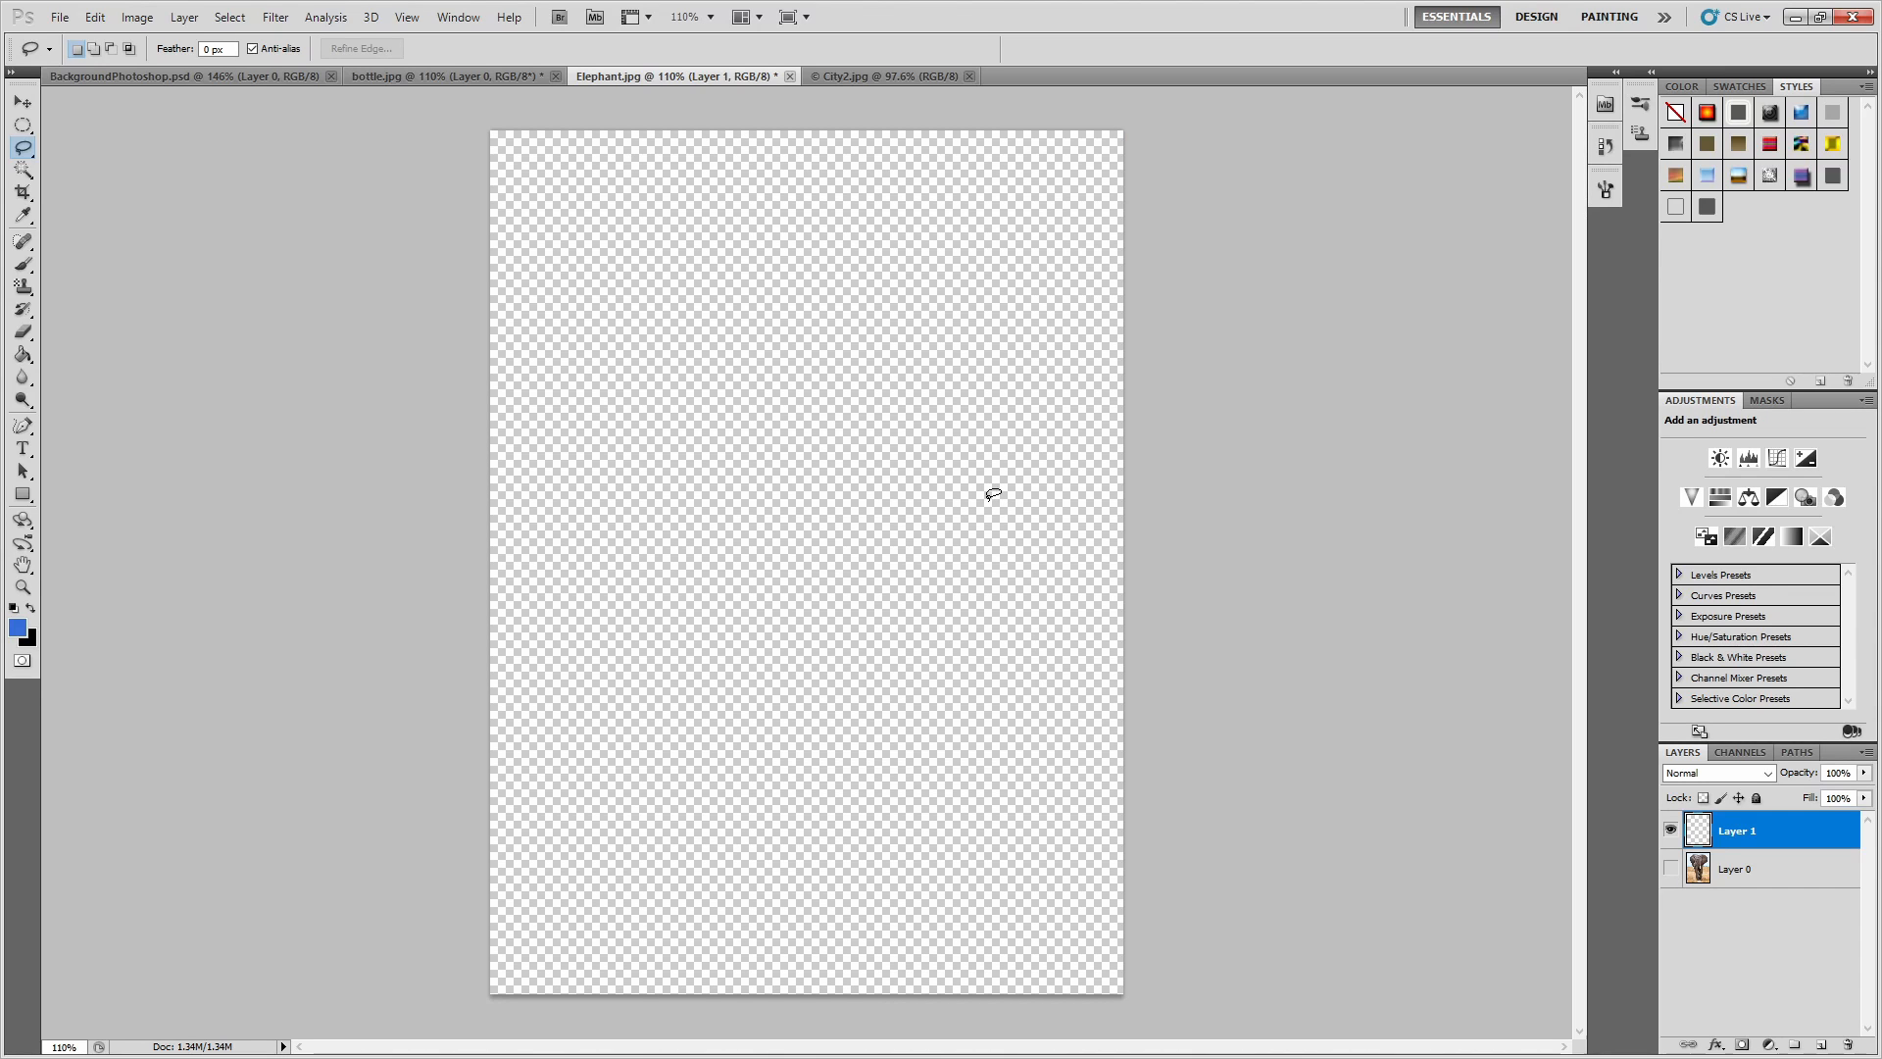
{"action": "key", "text": "ctrl+v"}
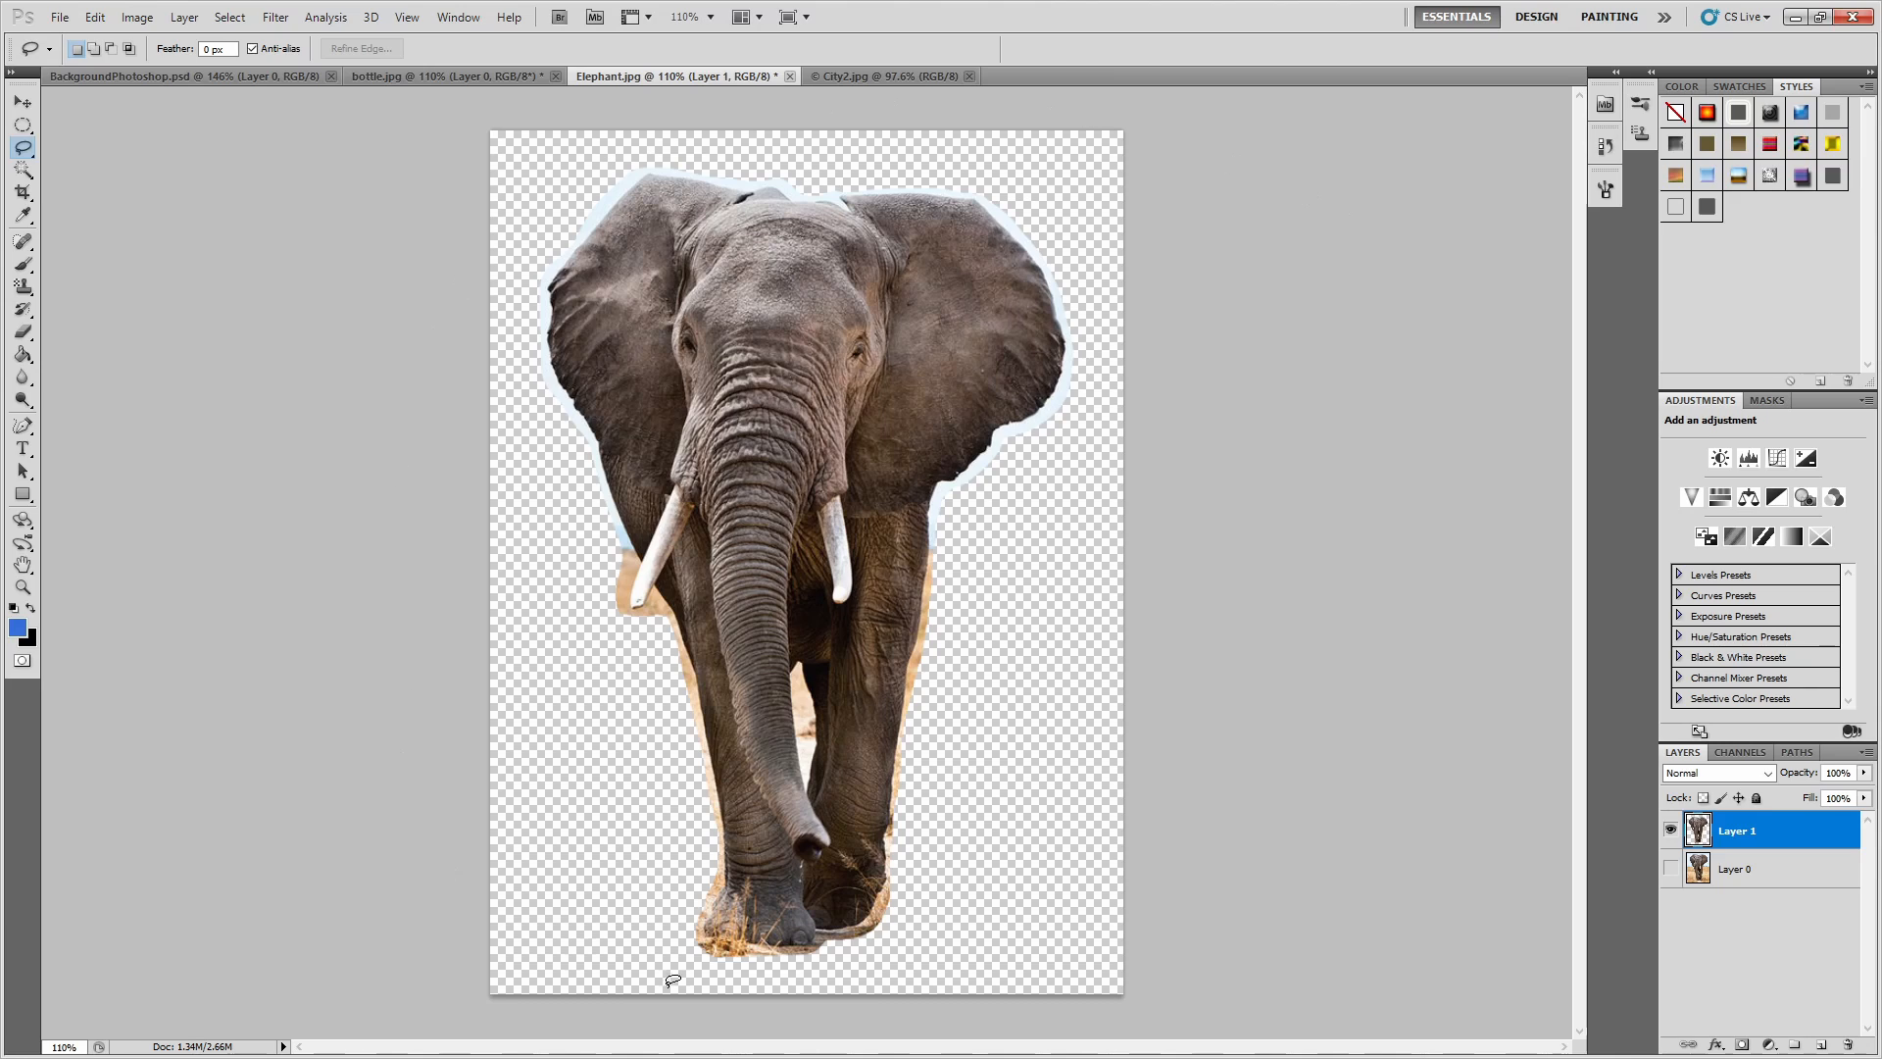
{"action": "left_click", "coordinate": [23, 102]}
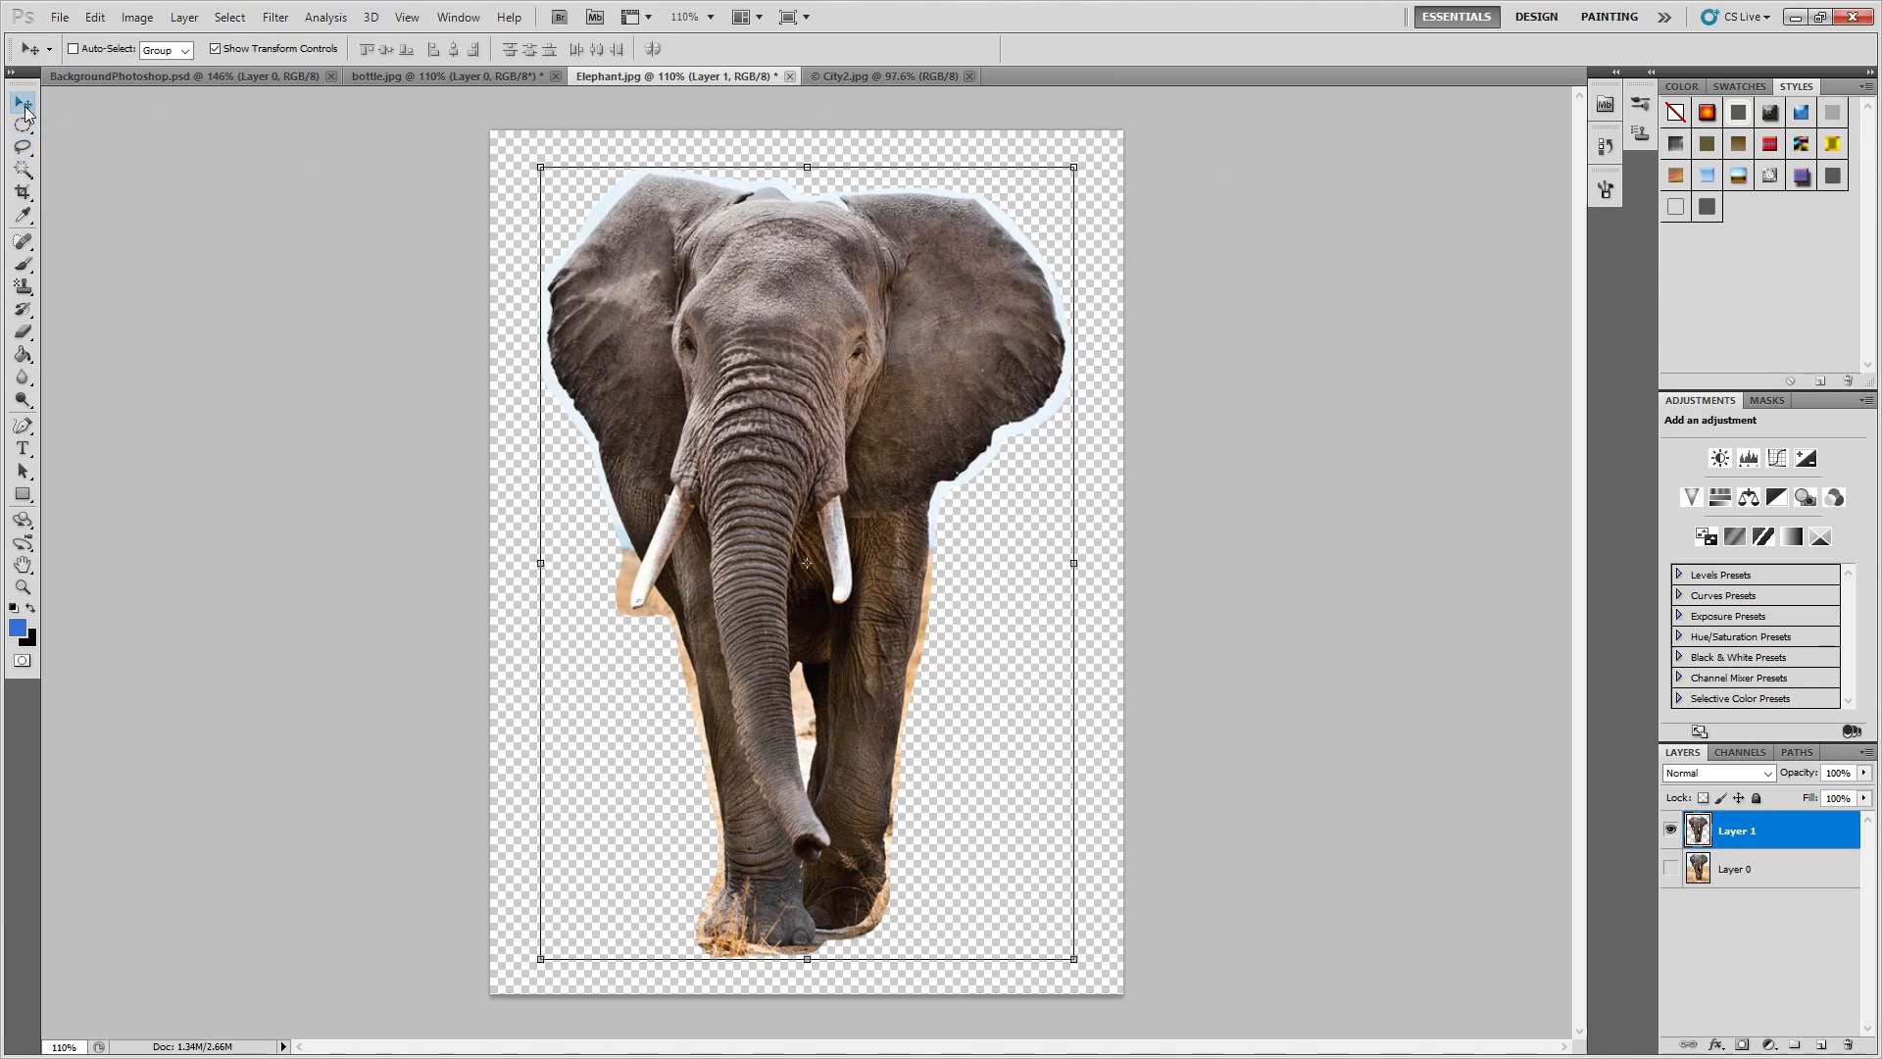
{"action": "left_click_drag", "start_coordinate": [715, 310], "coordinate": [730, 304]}
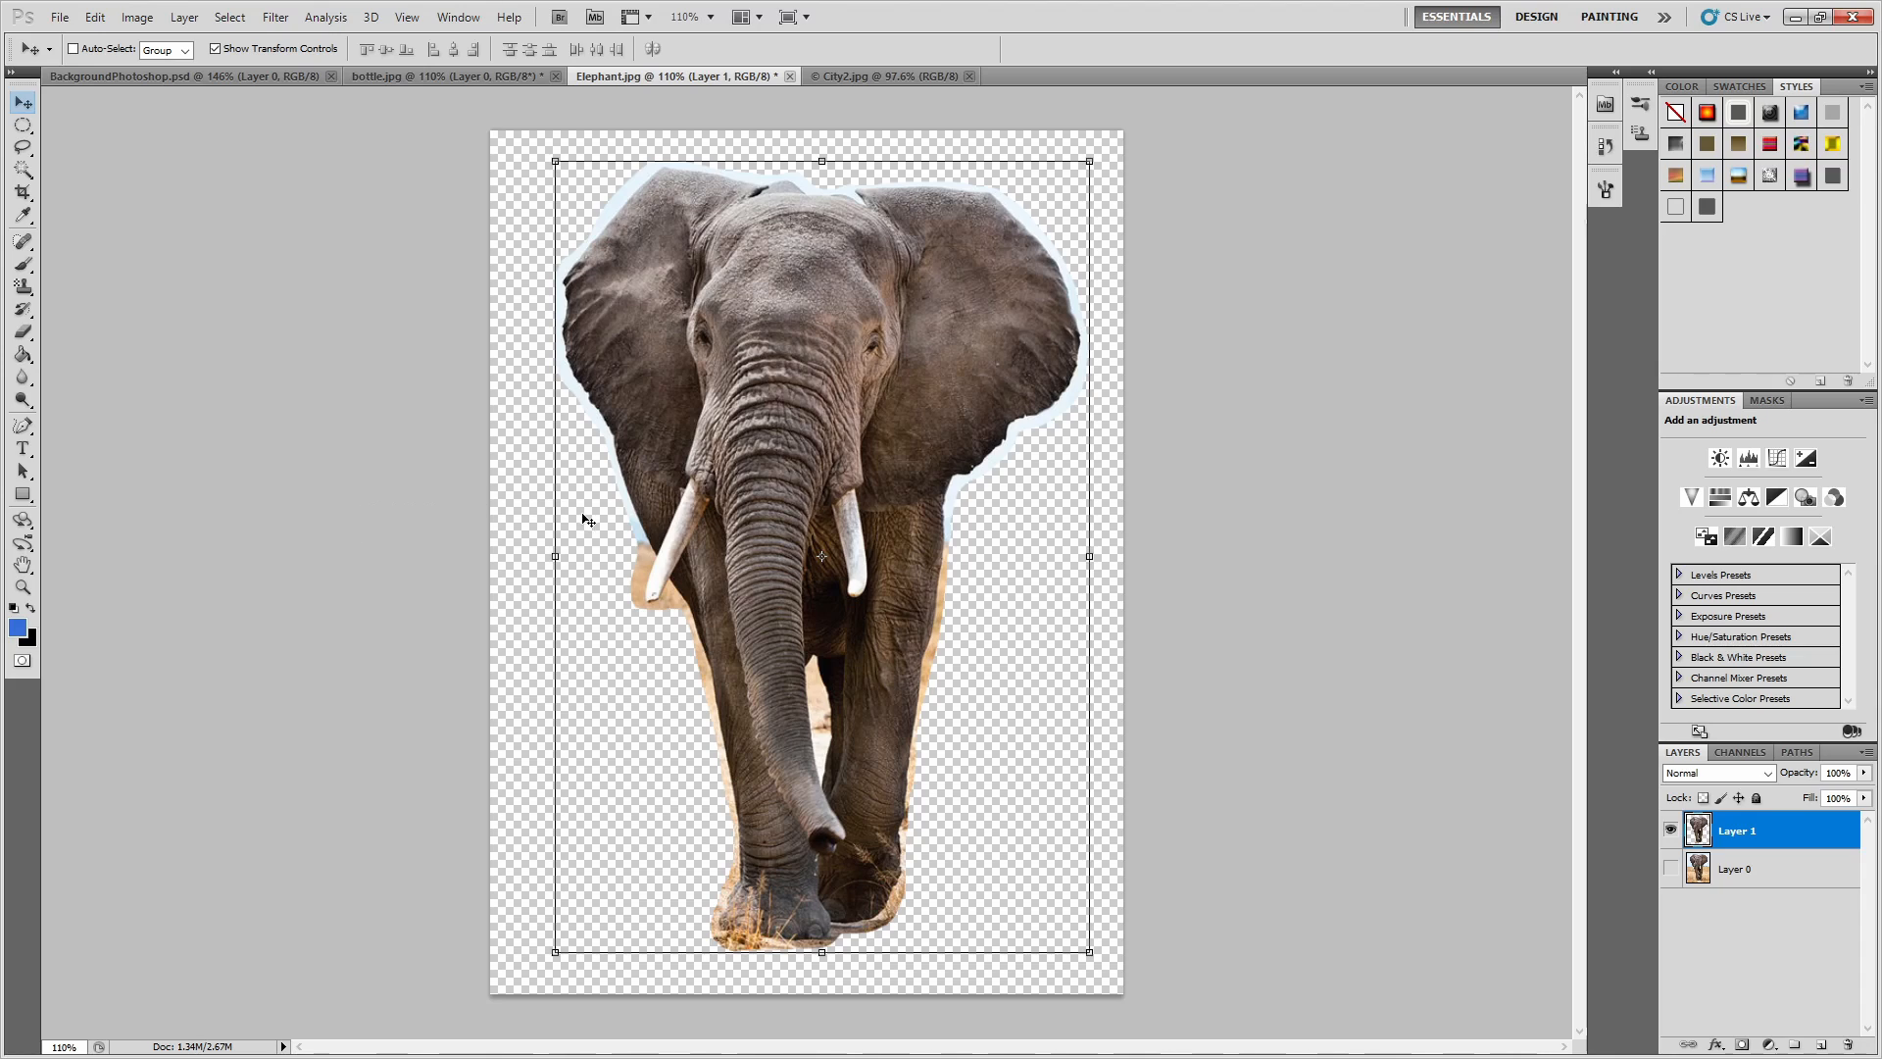
Remove the pale sky fringe around the elephant's head and ears and the tan patch beside its tusk using the Magic Wand.
{"action": "left_click", "coordinate": [24, 332]}
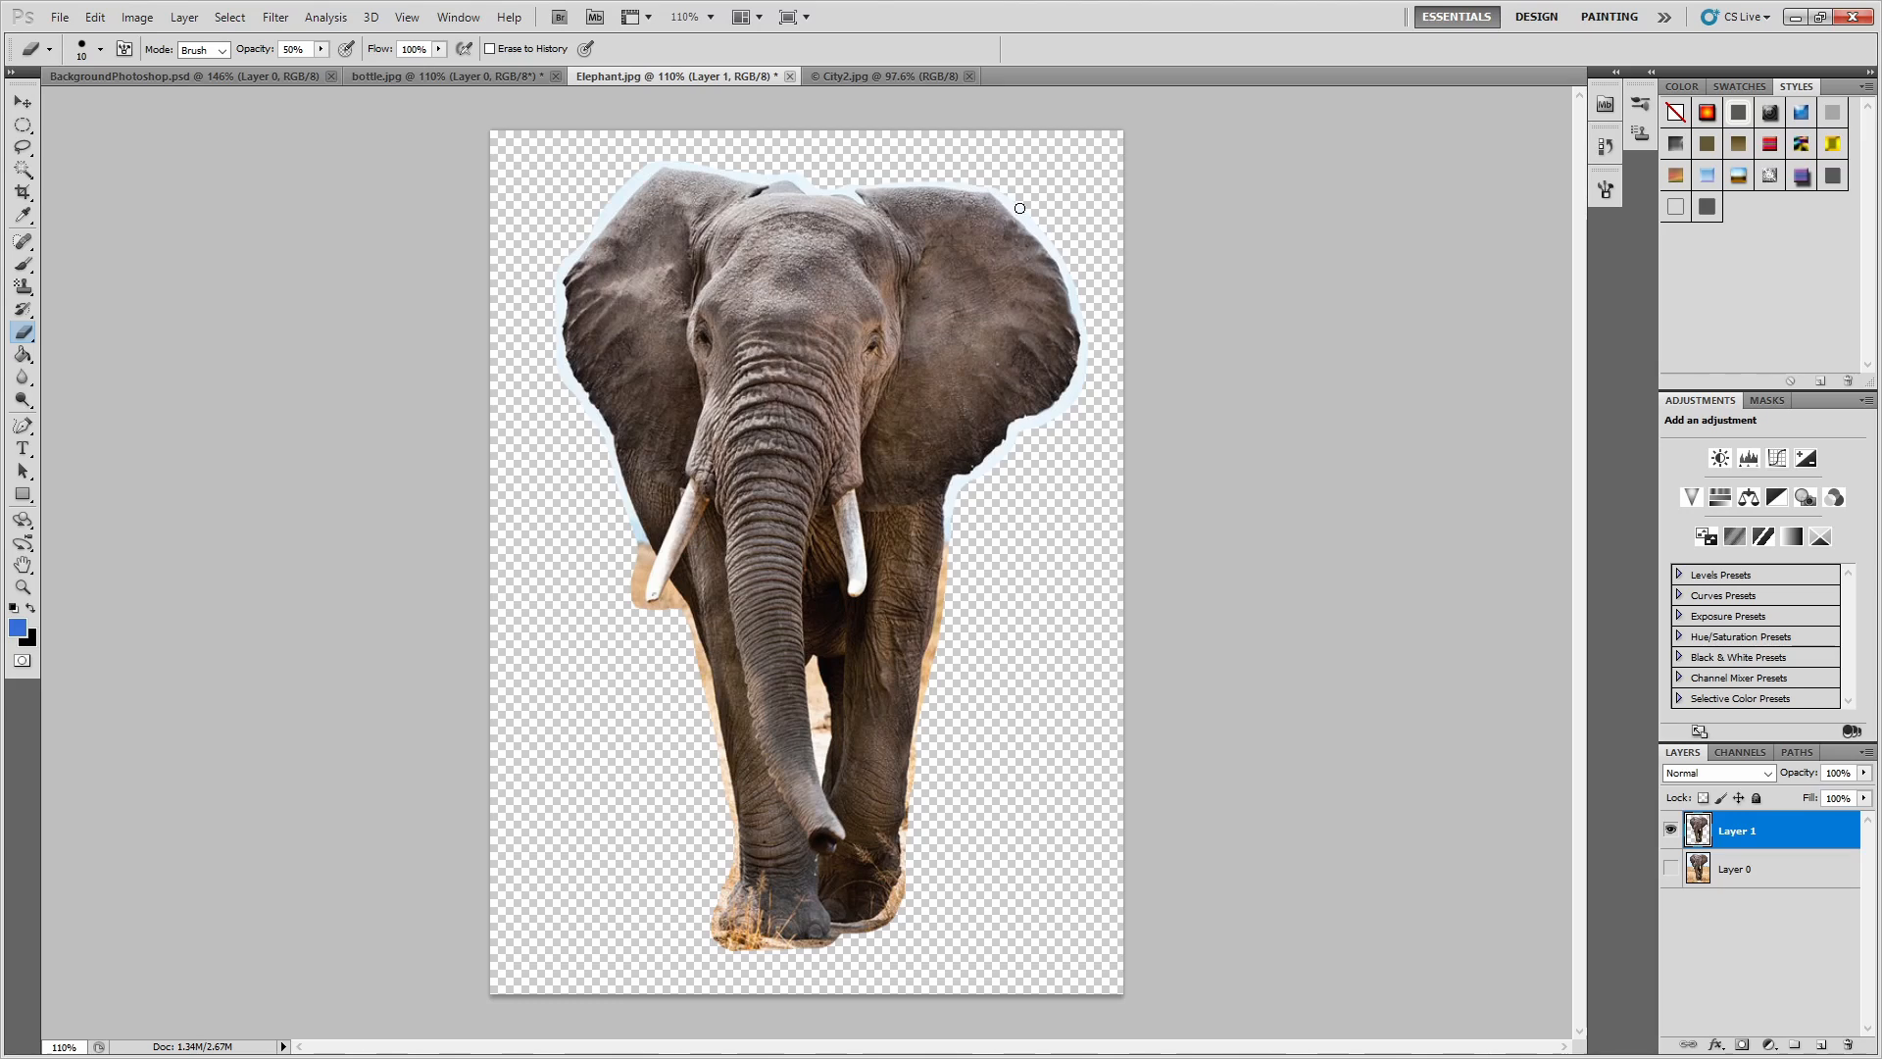
{"action": "left_click", "coordinate": [21, 172]}
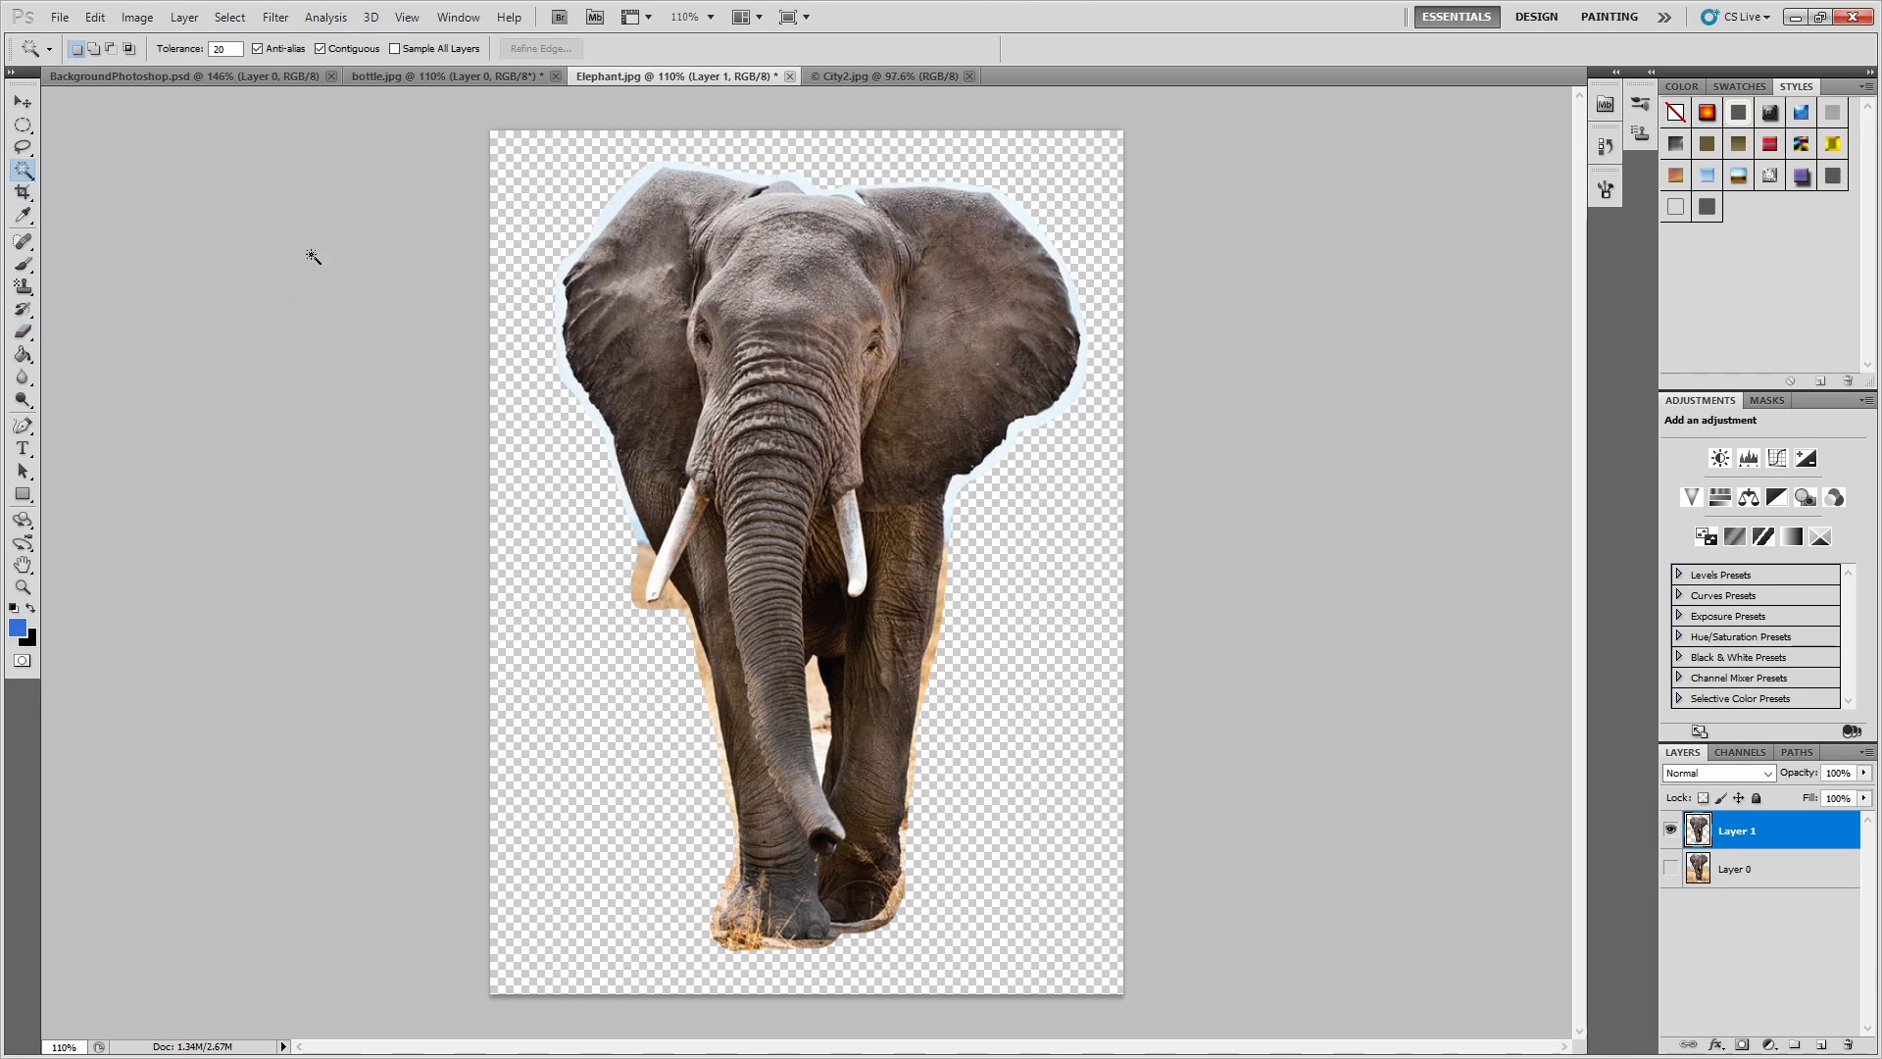
{"action": "left_click", "coordinate": [624, 192]}
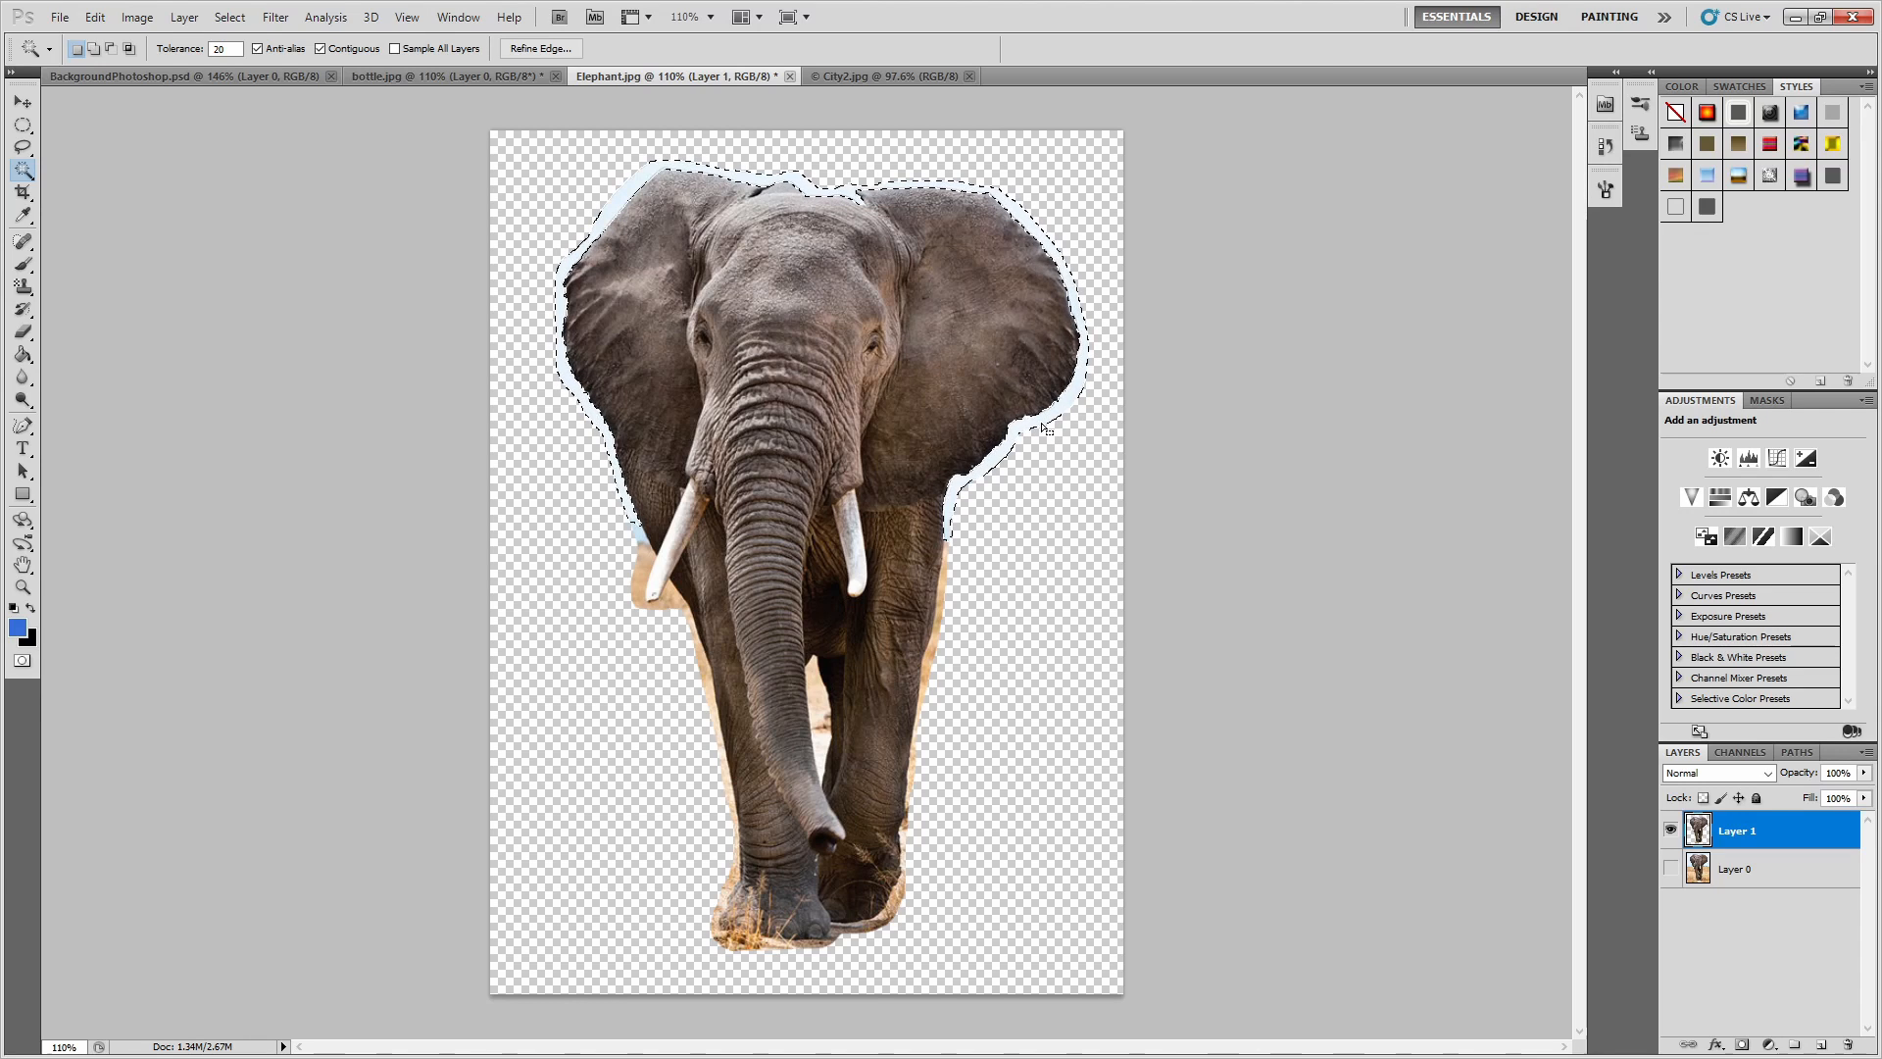
{"action": "key", "text": "Delete"}
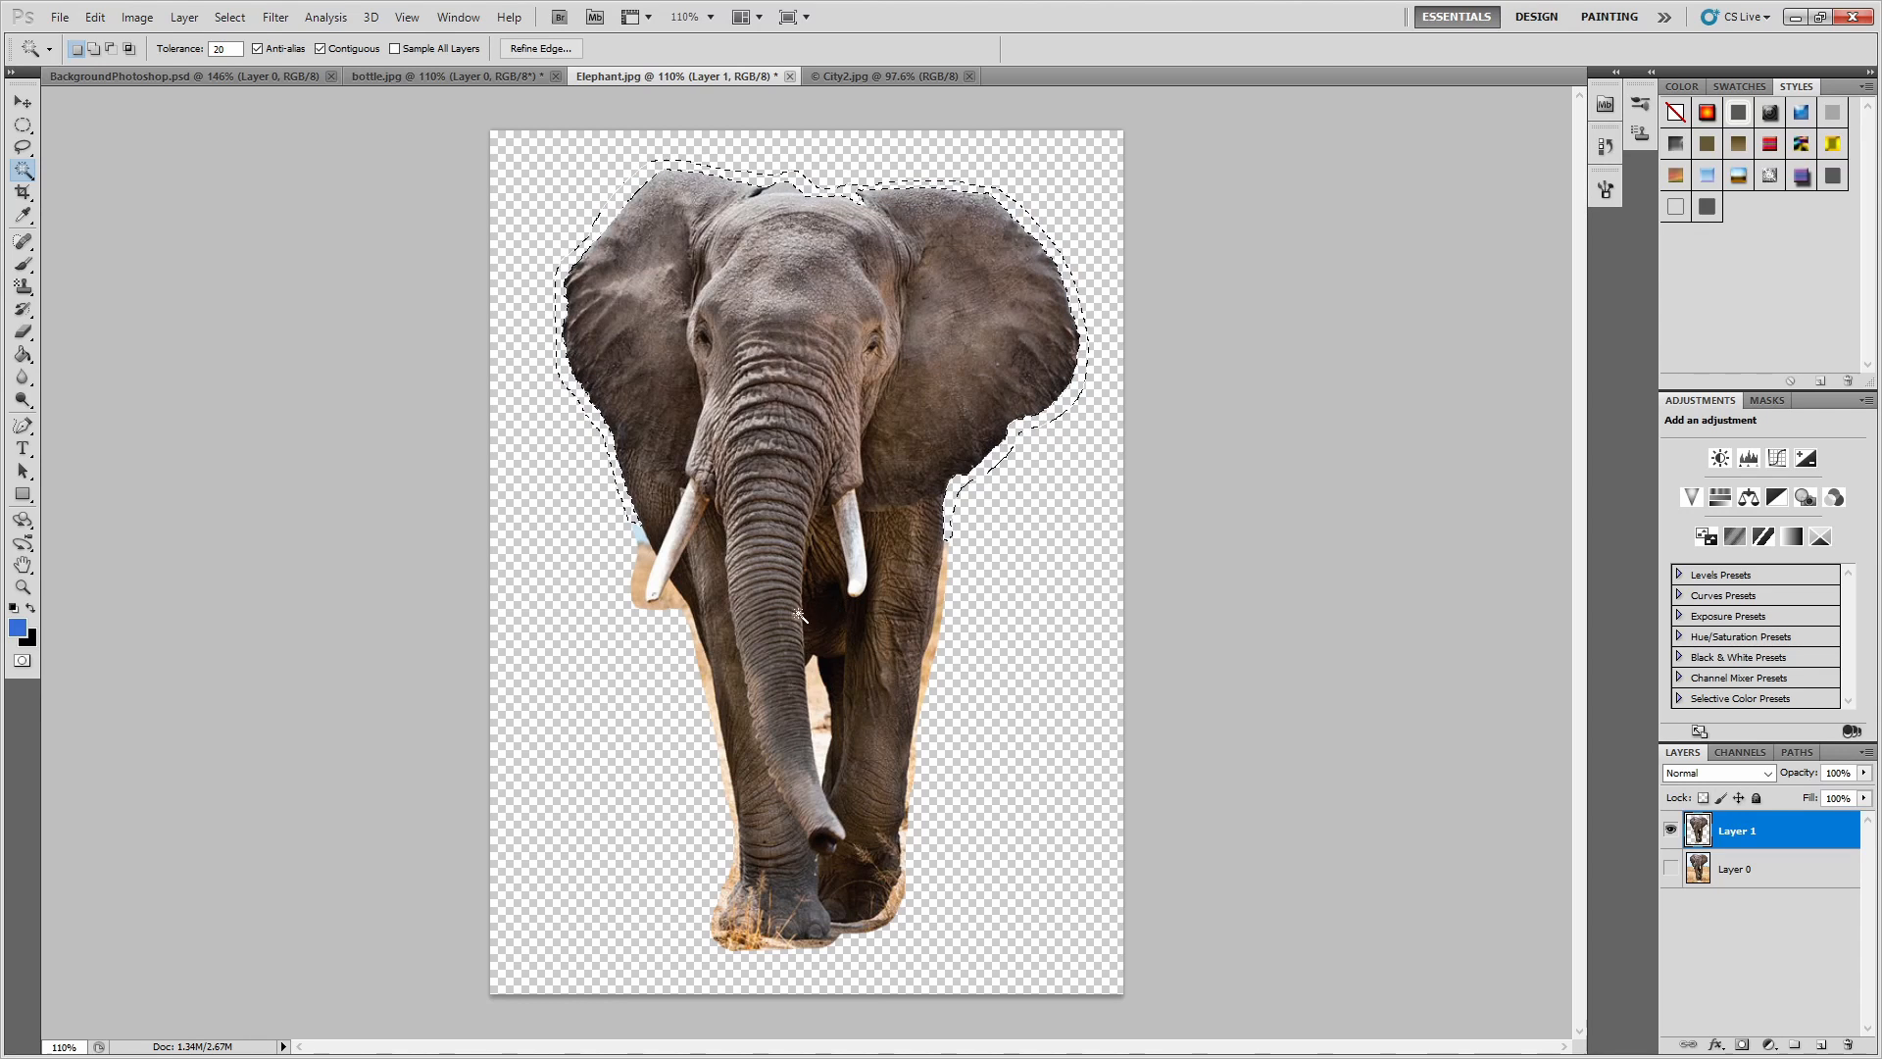
{"action": "left_click", "coordinate": [641, 571]}
{"action": "key", "text": "Delete"}
{"action": "key", "text": "ctrl+d"}
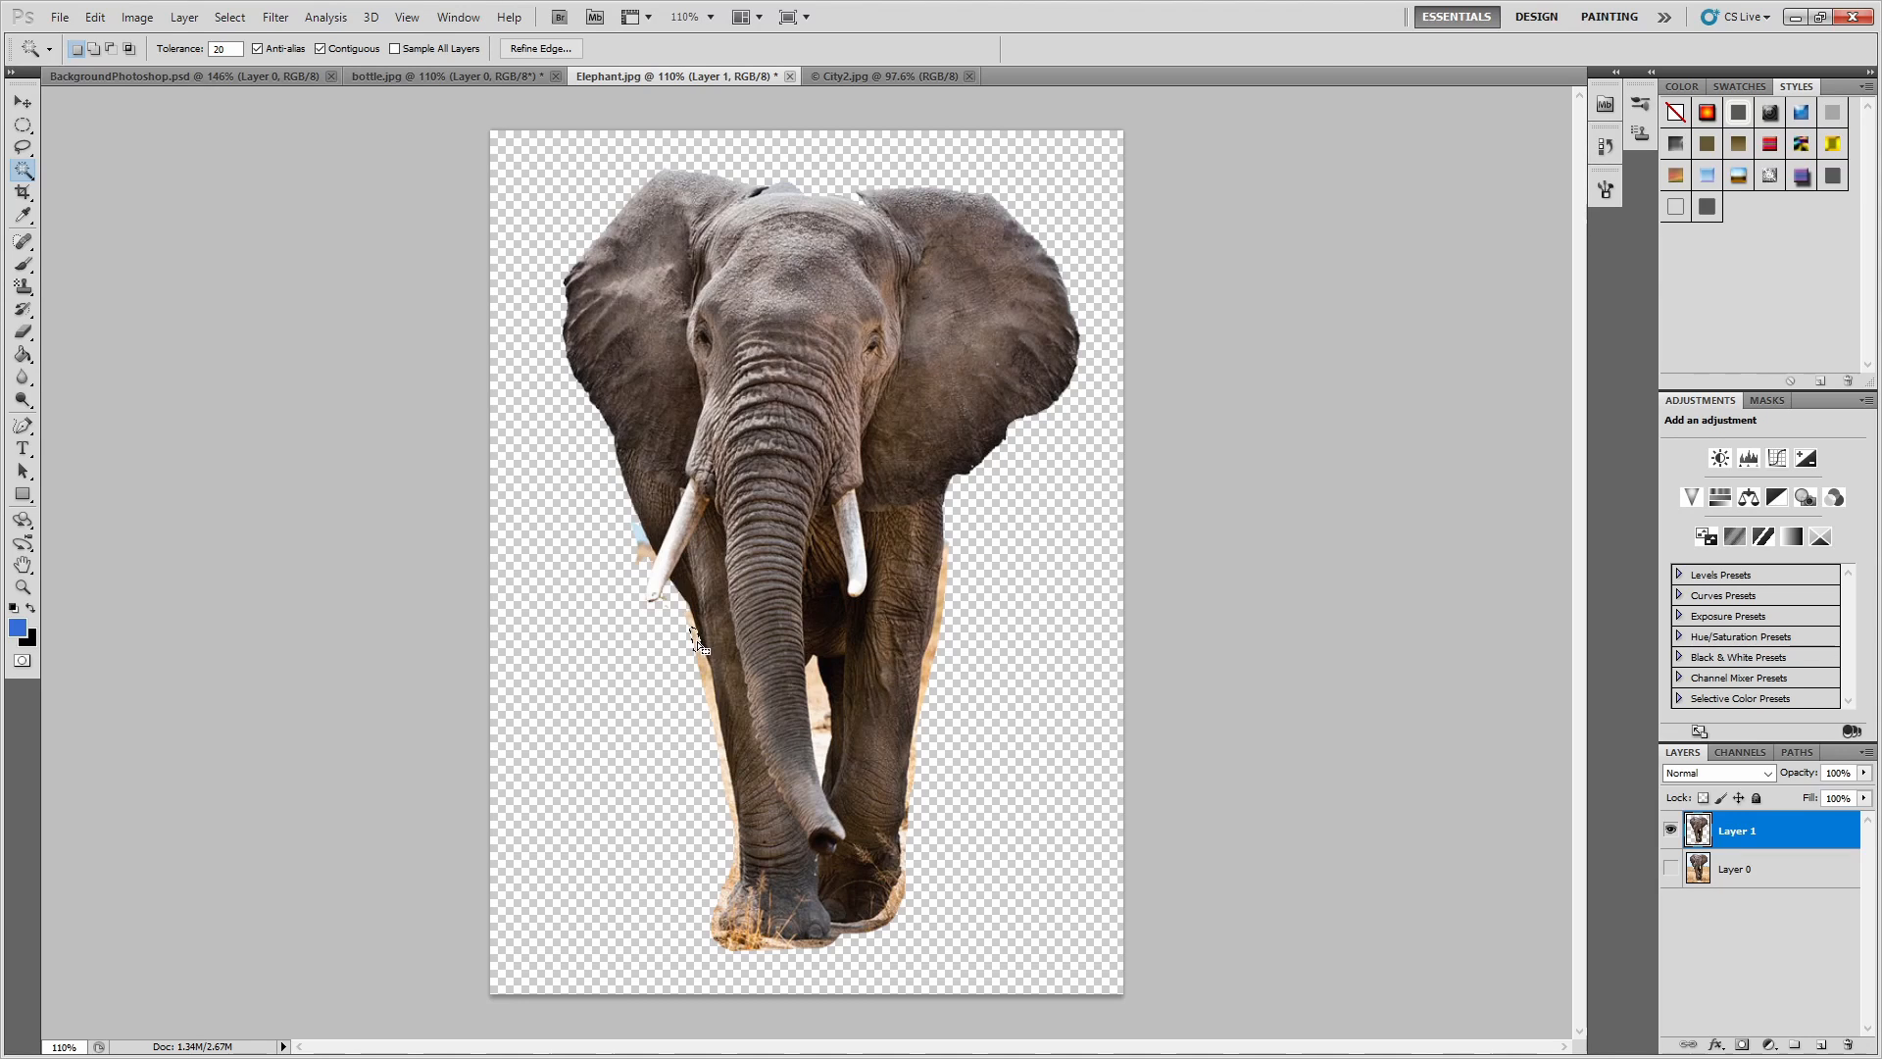
Delete leftover grass patches beside and between the elephant's legs with the Magic Wand, and clear the selection.
{"action": "left_click", "coordinate": [712, 702]}
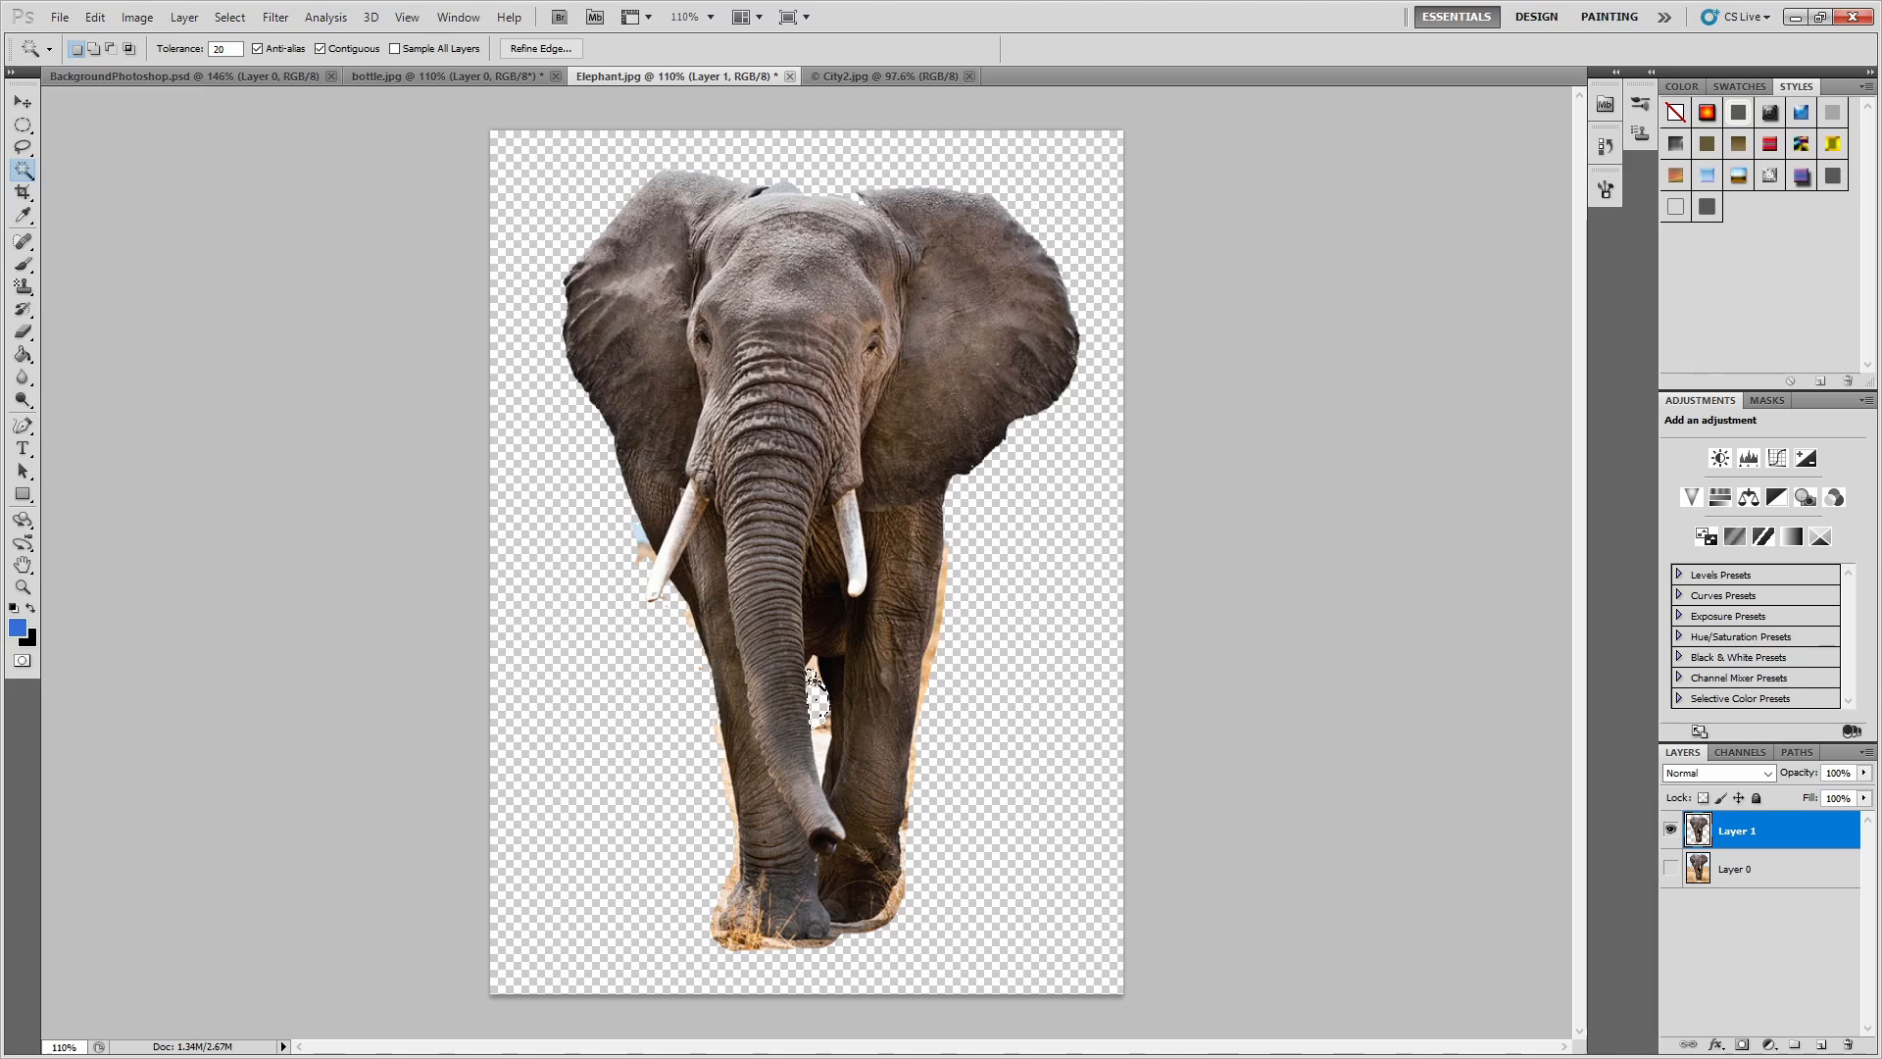
{"action": "left_click", "coordinate": [813, 669]}
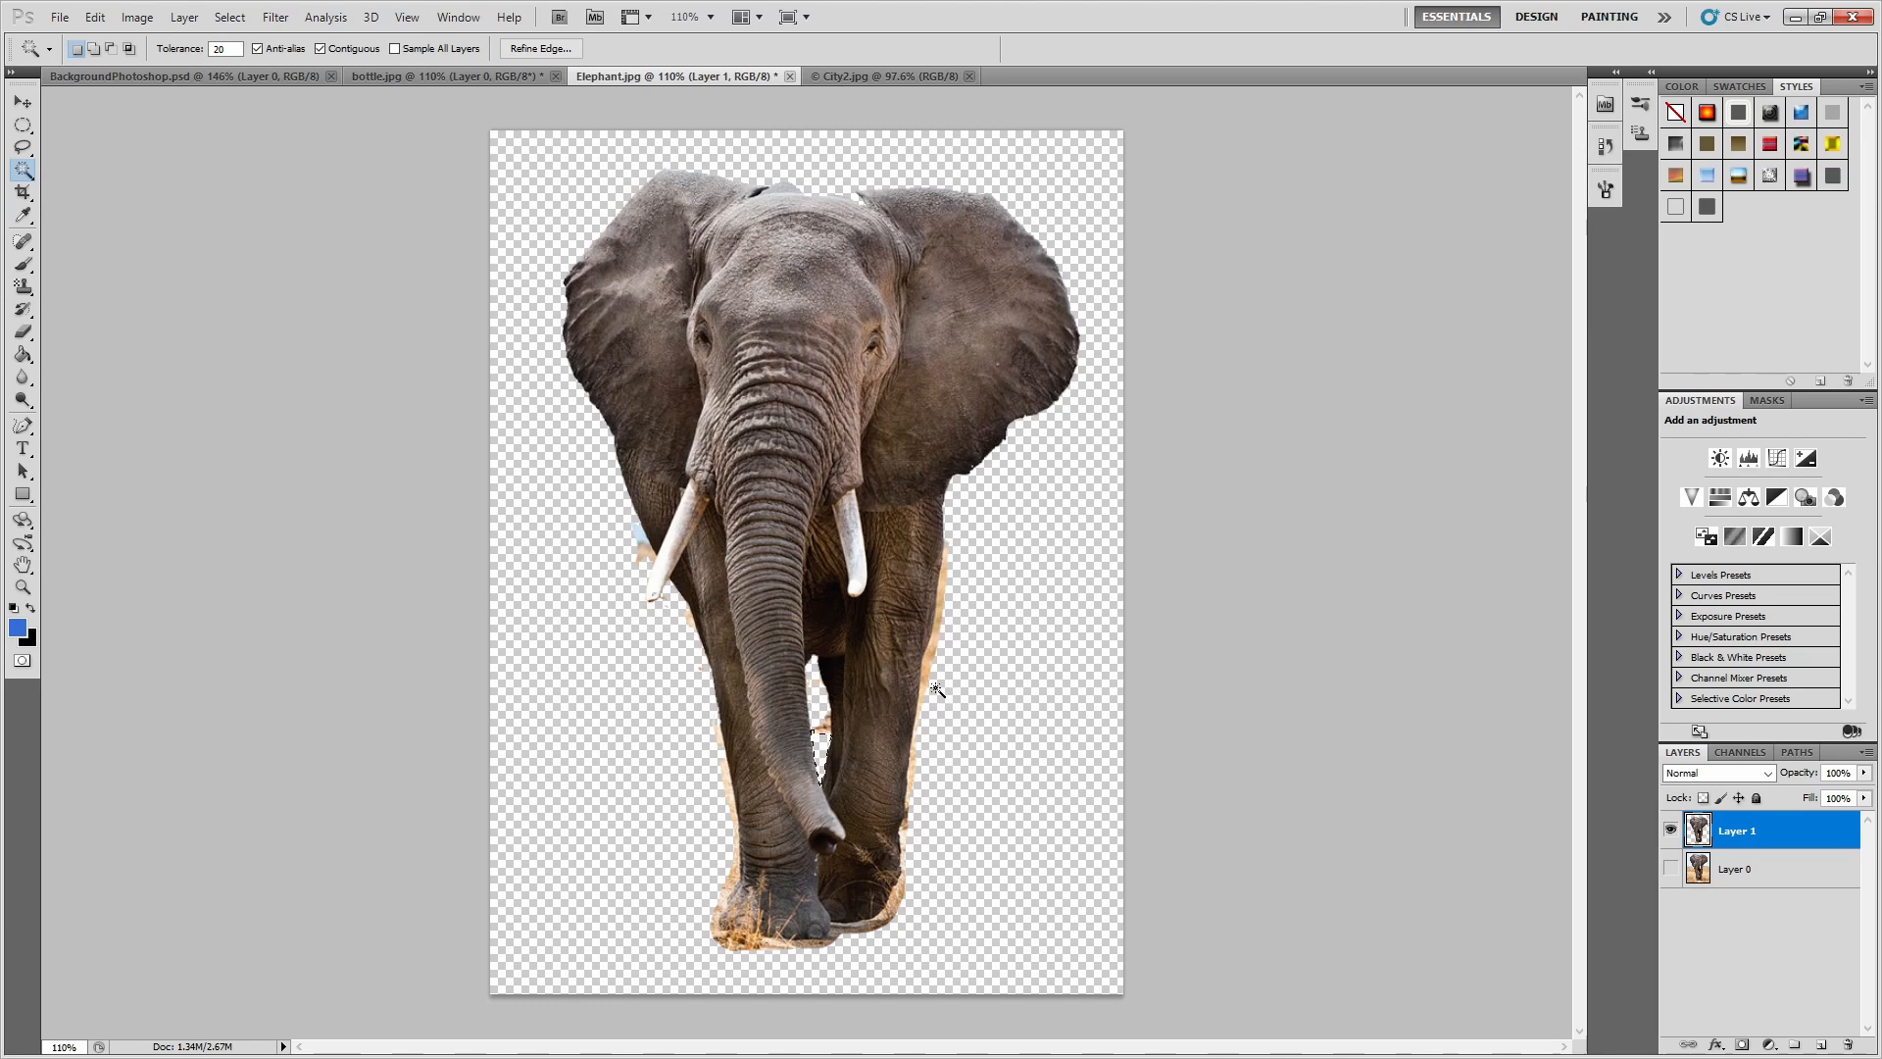
{"action": "left_click", "coordinate": [932, 642]}
{"action": "key", "text": "Delete"}
{"action": "left_click", "coordinate": [938, 597]}
{"action": "key", "text": "Delete"}
{"action": "left_click", "coordinate": [732, 947]}
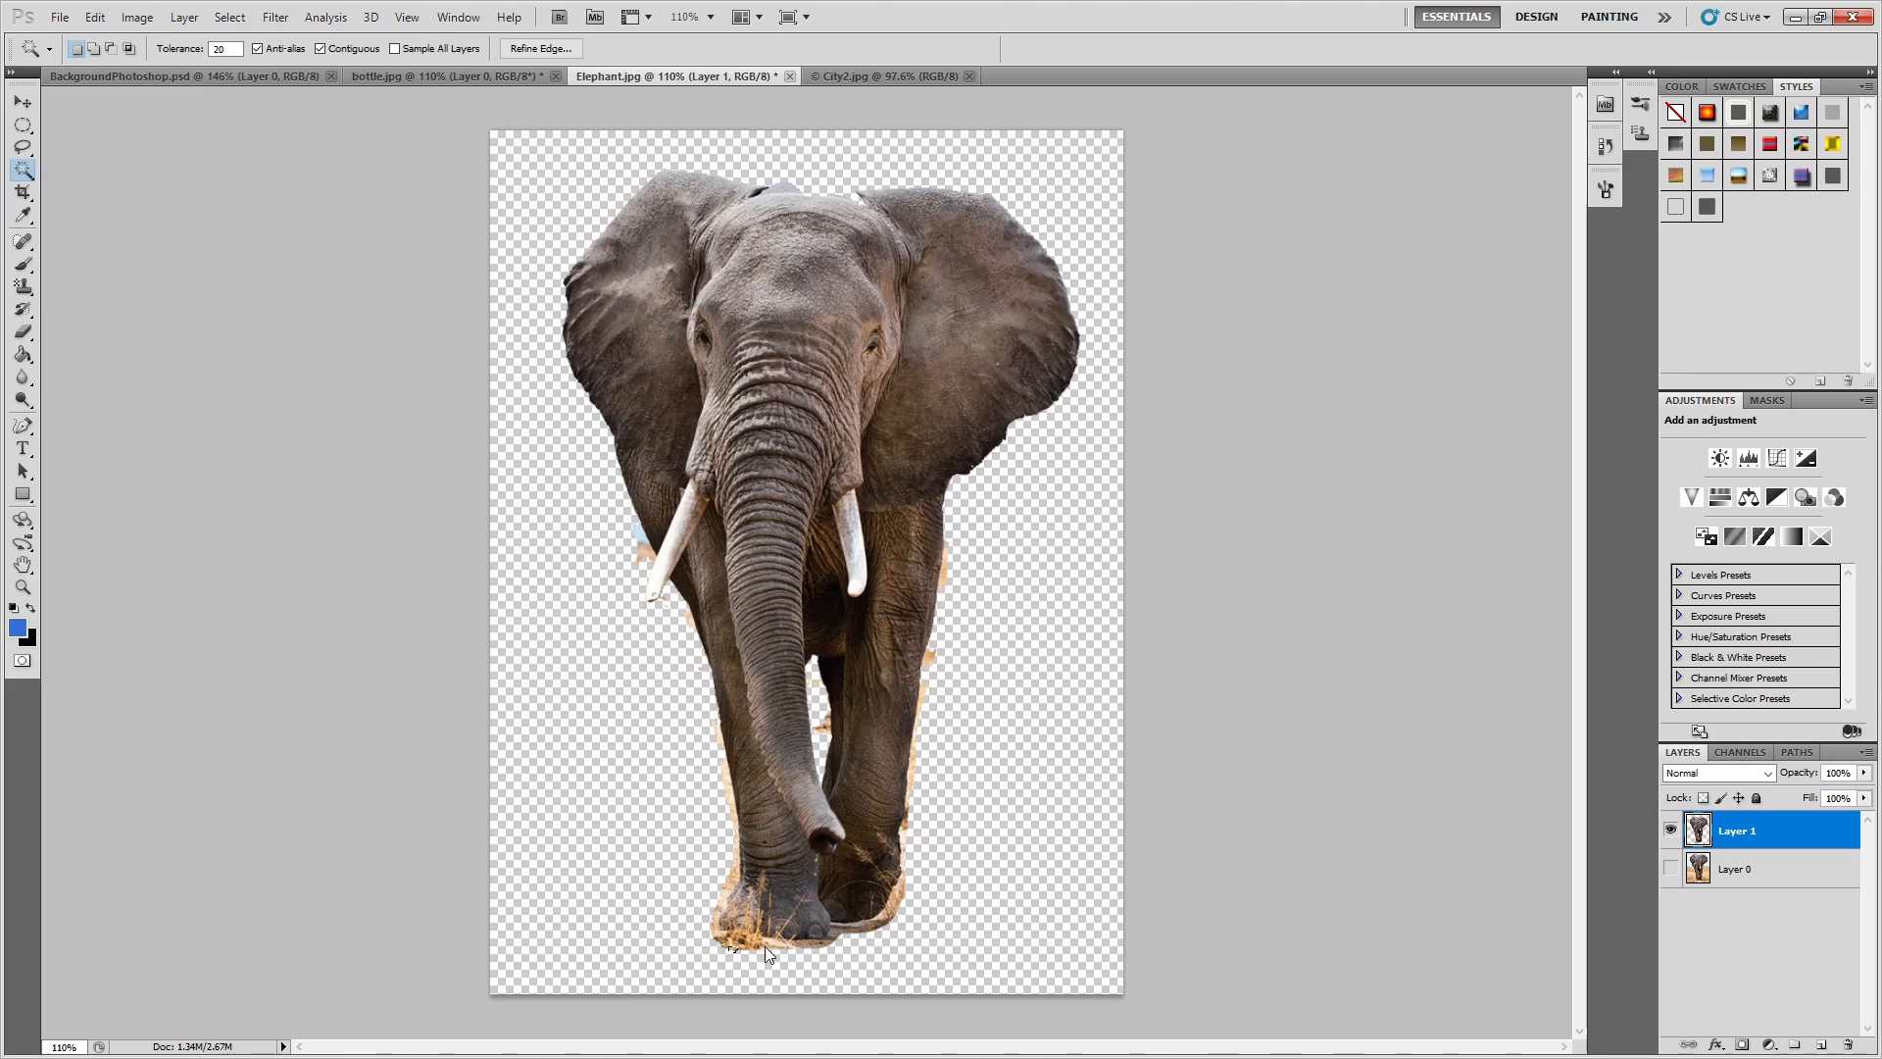
{"action": "key", "text": "Delete"}
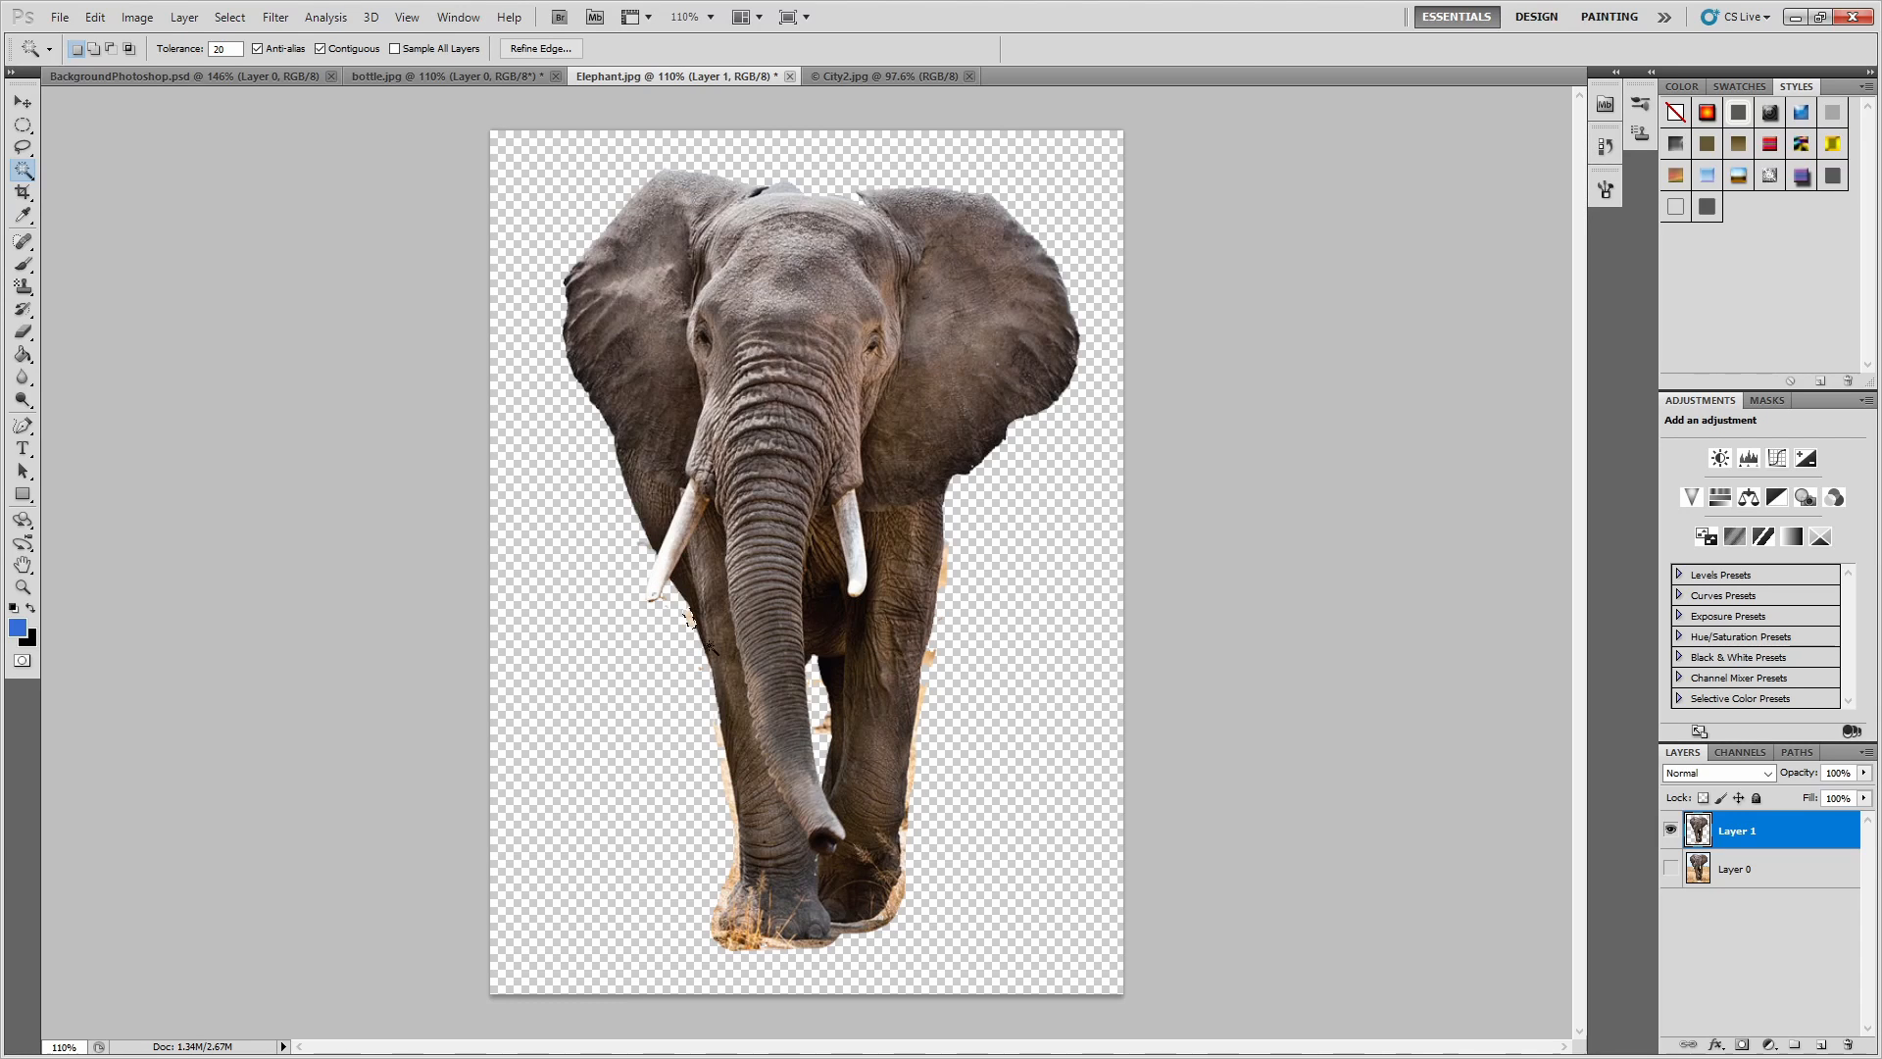
{"action": "left_click", "coordinate": [943, 572]}
{"action": "key", "text": "m"}
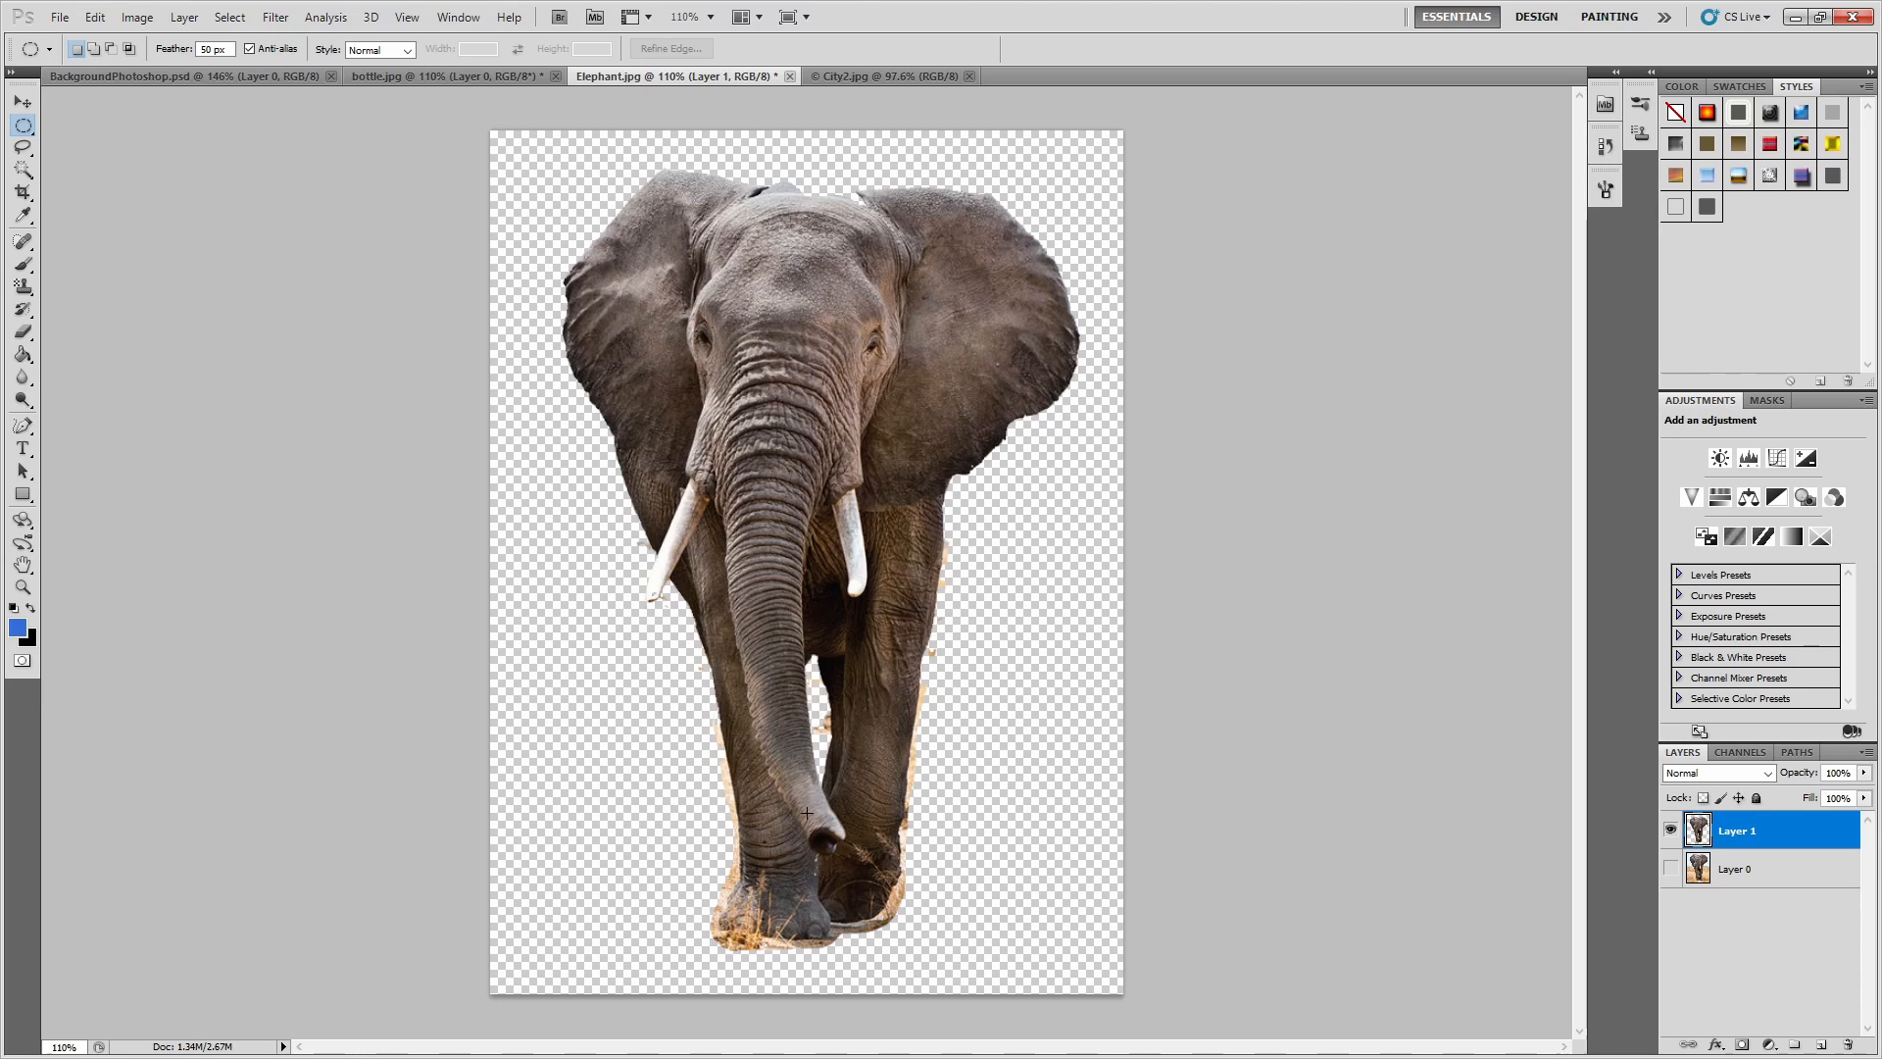
Erase the leftover grass fringe and specks around the elephant's legs and feet using the Eraser with a hard 10 px brush.
{"action": "scroll", "coordinate": [900, 1027], "scroll_direction": "up", "scroll_amount": 3}
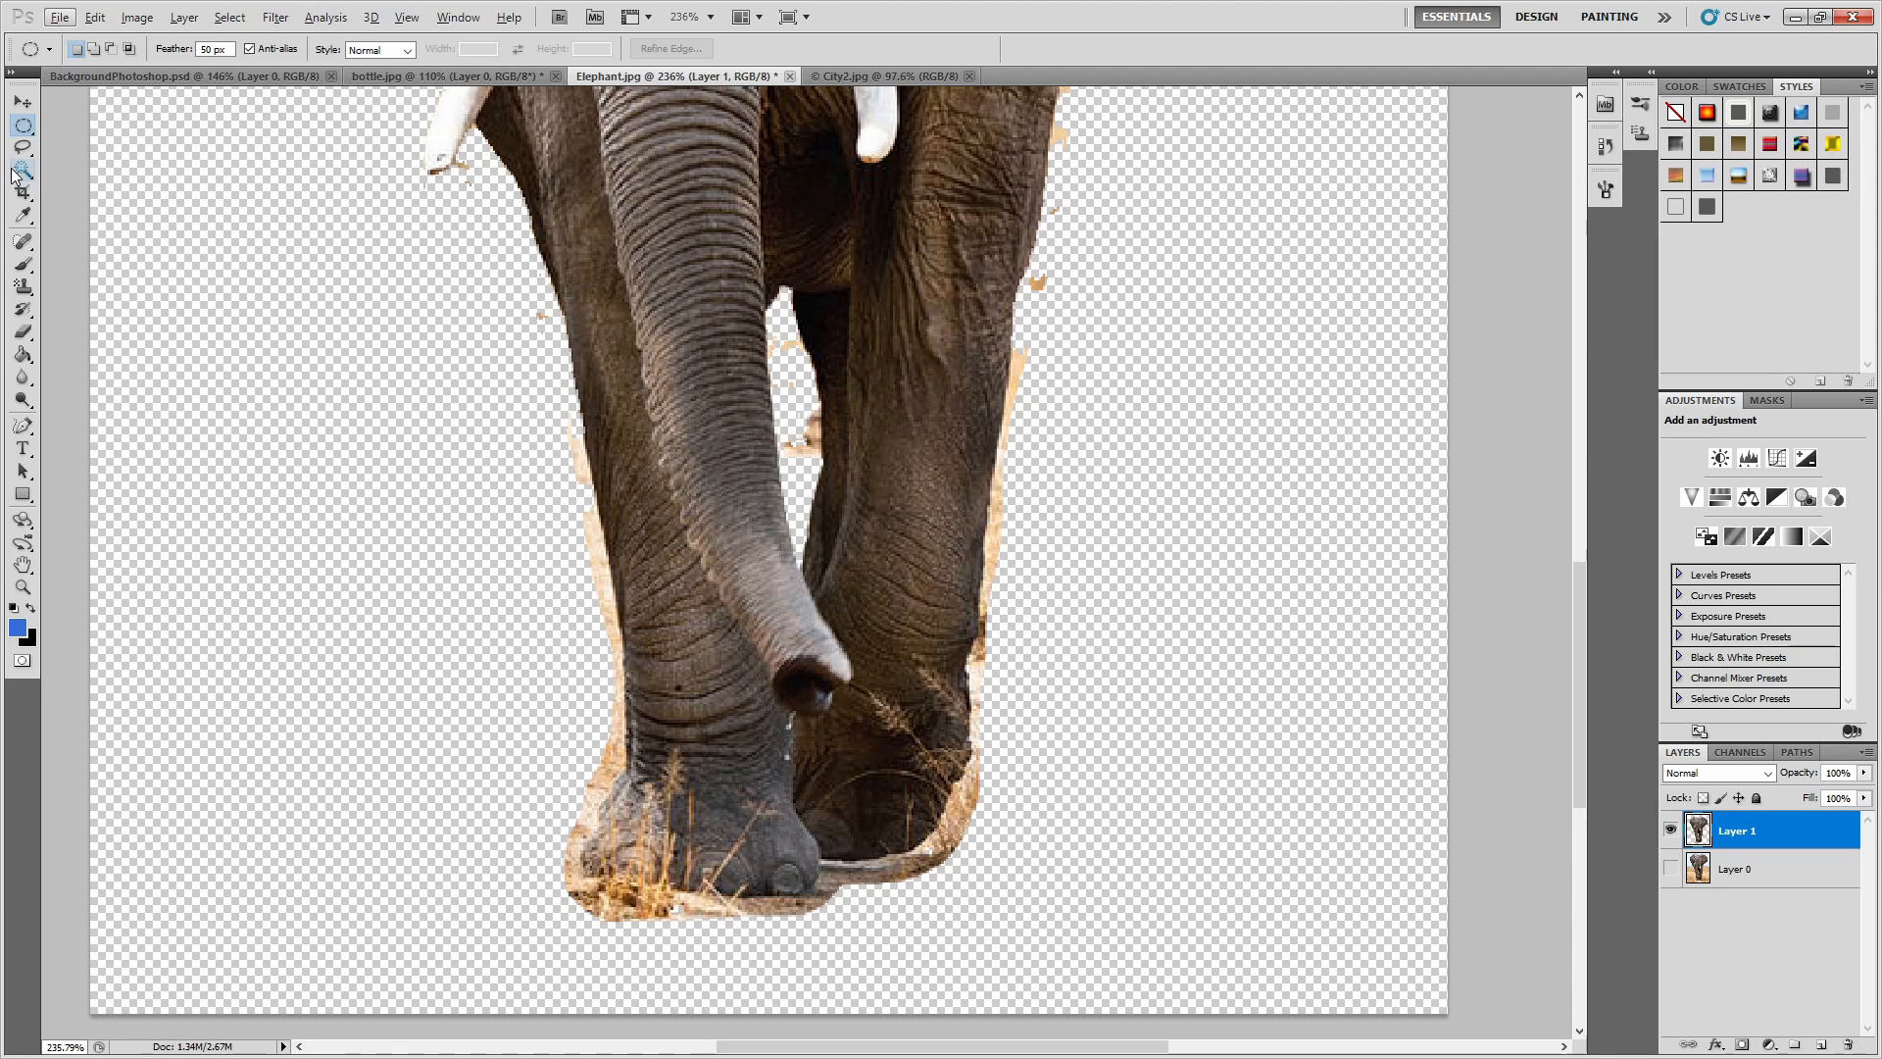
{"action": "left_click", "coordinate": [25, 337]}
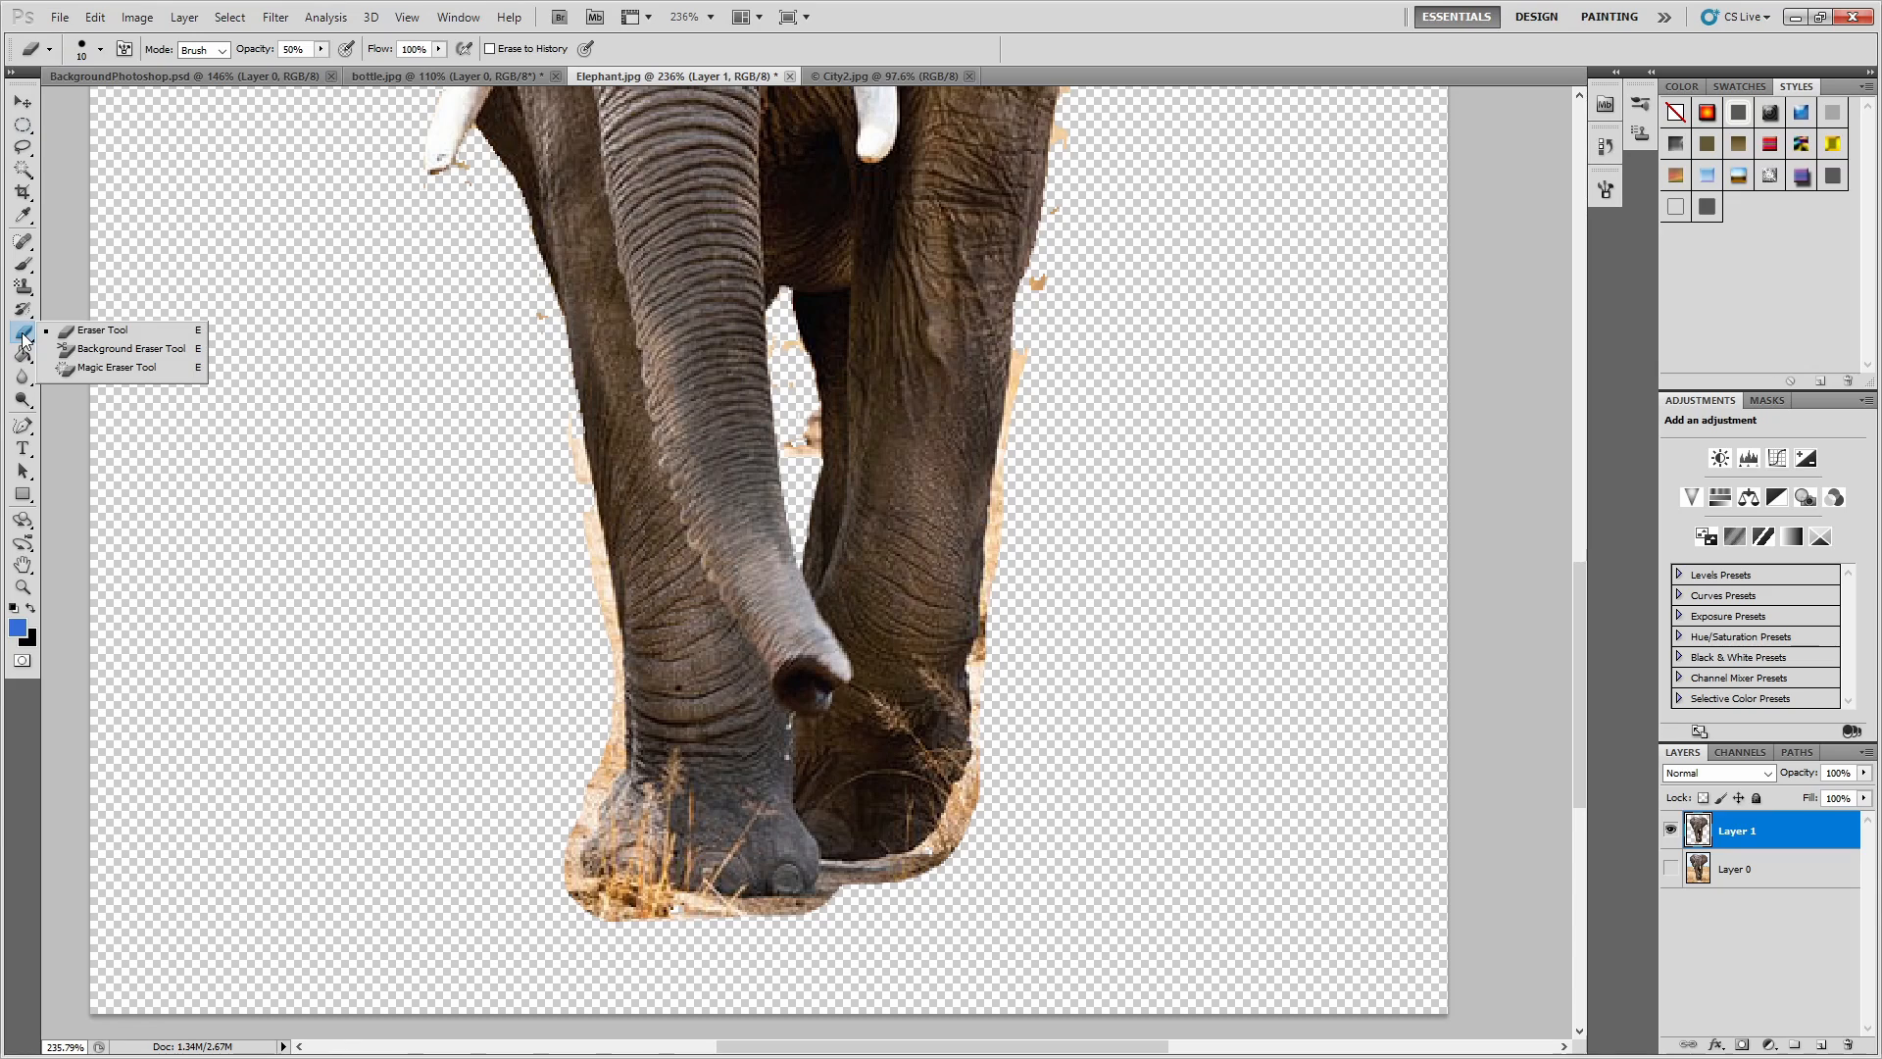
{"action": "left_click", "coordinate": [100, 49]}
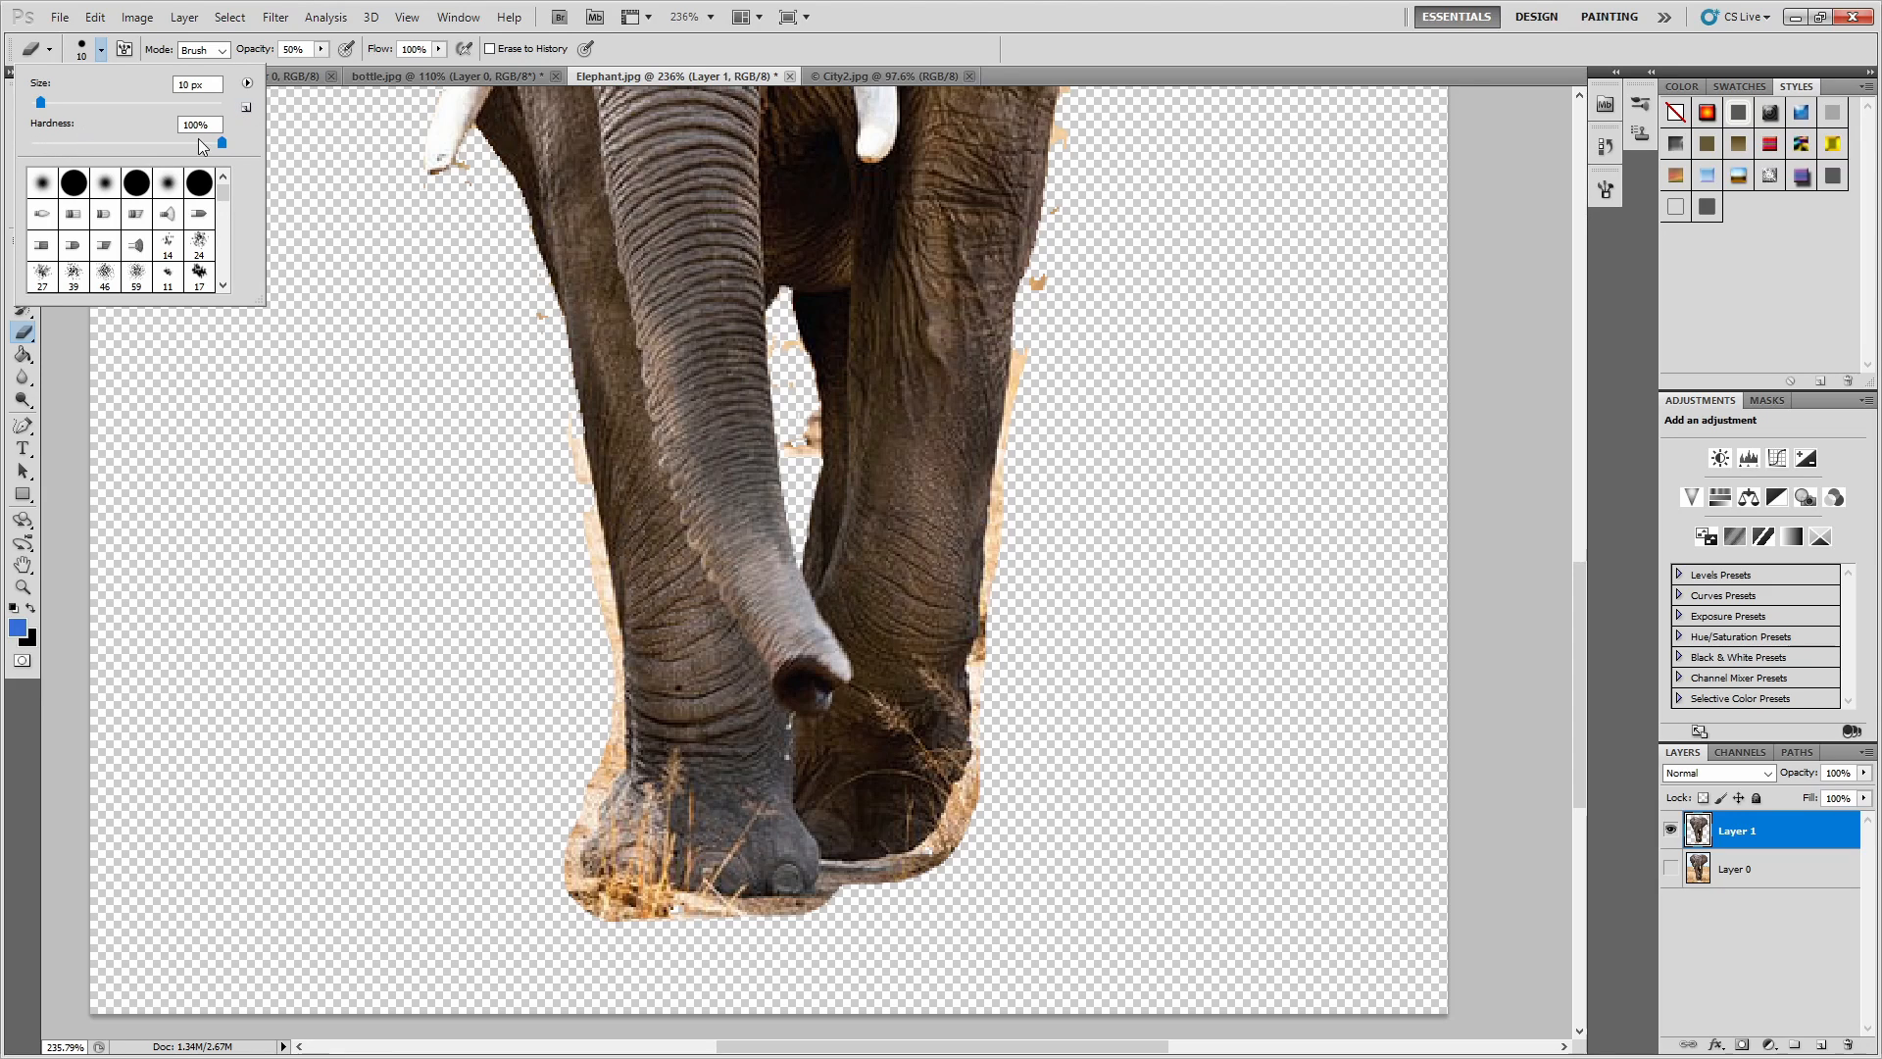
{"action": "left_click", "coordinate": [291, 145]}
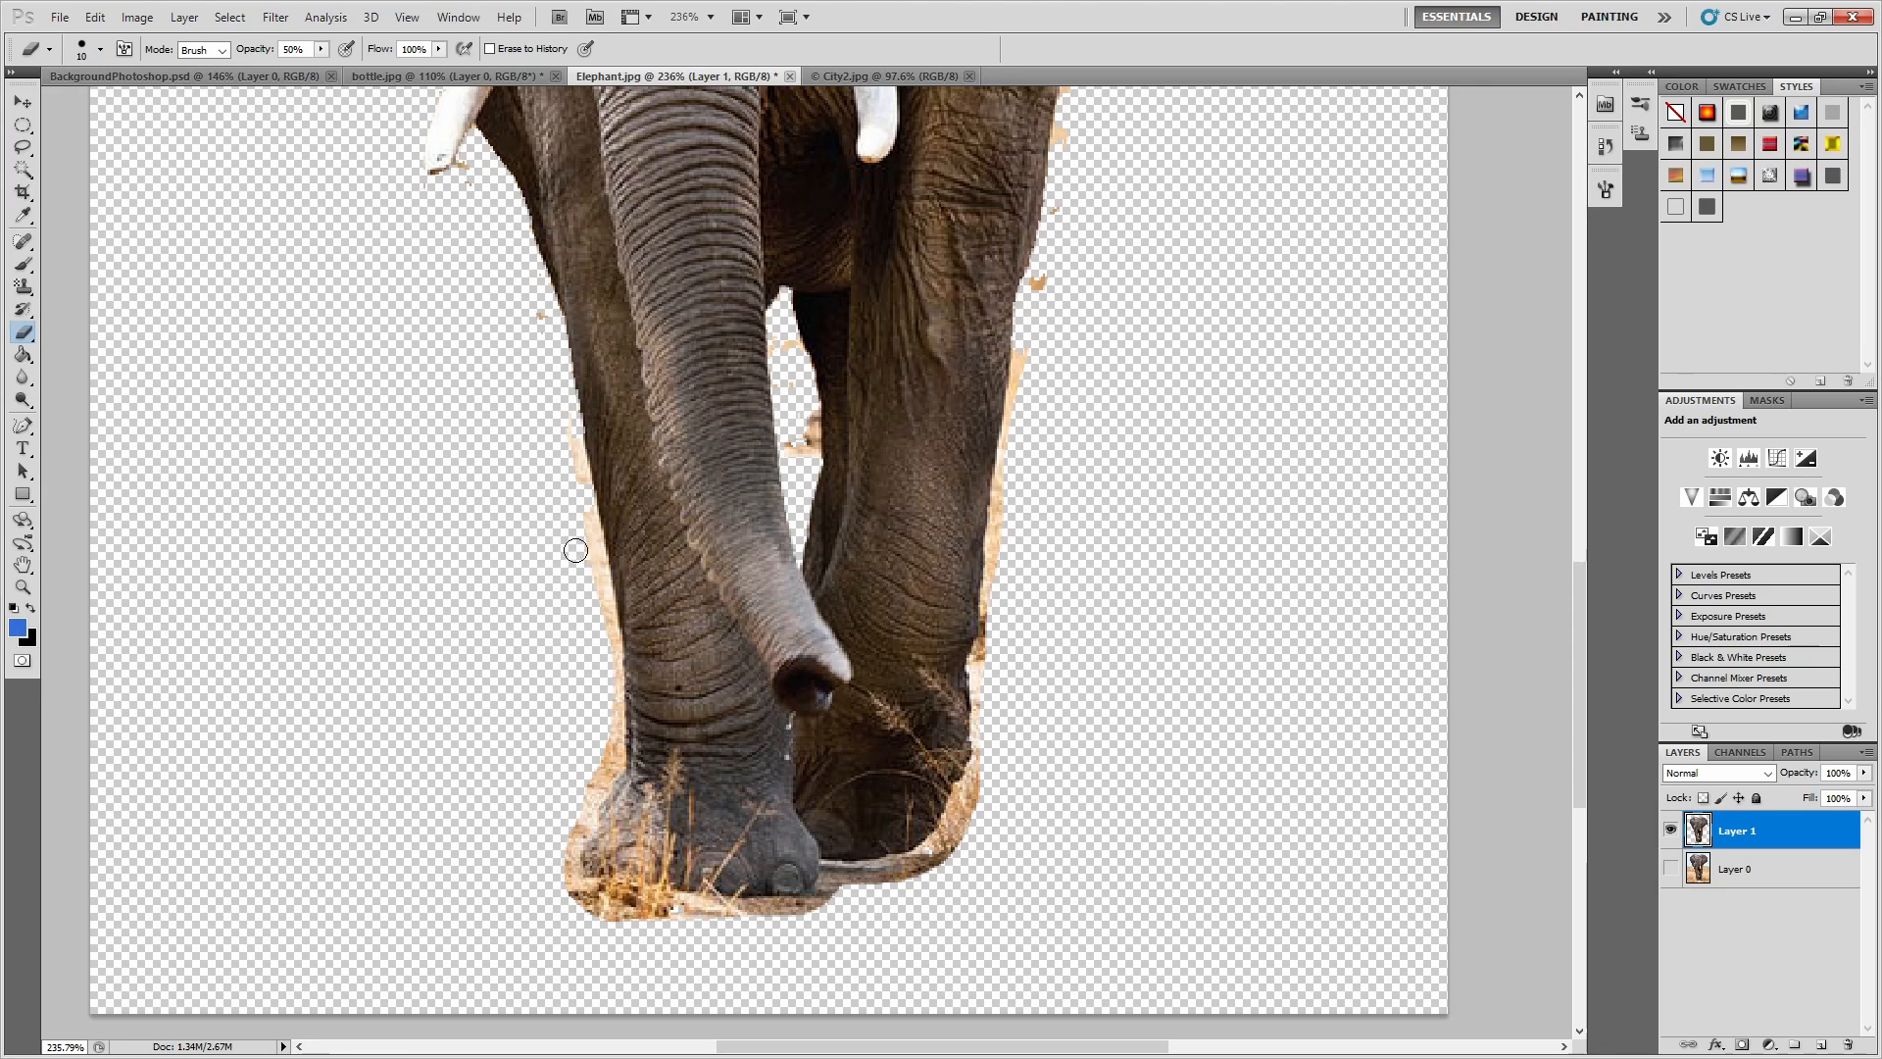
{"action": "mouse_move", "coordinate": [567, 438]}
{"action": "left_mouse_down"}
{"action": "mouse_move", "coordinate": [610, 652]}
{"action": "mouse_move", "coordinate": [602, 746]}
{"action": "mouse_move", "coordinate": [609, 727]}
{"action": "mouse_move", "coordinate": [561, 865]}
{"action": "mouse_move", "coordinate": [626, 919]}
{"action": "mouse_move", "coordinate": [592, 908]}
{"action": "mouse_move", "coordinate": [722, 916]}
{"action": "mouse_move", "coordinate": [645, 929]}
{"action": "mouse_move", "coordinate": [793, 917]}
{"action": "mouse_move", "coordinate": [741, 919]}
{"action": "mouse_move", "coordinate": [809, 912]}
{"action": "mouse_move", "coordinate": [835, 880]}
{"action": "mouse_move", "coordinate": [905, 889]}
{"action": "mouse_move", "coordinate": [860, 873]}
{"action": "mouse_move", "coordinate": [804, 915]}
{"action": "mouse_move", "coordinate": [752, 919]}
{"action": "mouse_move", "coordinate": [927, 906]}
{"action": "mouse_move", "coordinate": [876, 880]}
{"action": "mouse_move", "coordinate": [952, 844]}
{"action": "mouse_move", "coordinate": [985, 774]}
{"action": "mouse_move", "coordinate": [905, 880]}
{"action": "mouse_move", "coordinate": [1013, 592]}
{"action": "mouse_move", "coordinate": [1002, 549]}
{"action": "mouse_move", "coordinate": [985, 759]}
{"action": "left_mouse_up"}
{"action": "mouse_move", "coordinate": [800, 411]}
{"action": "left_mouse_down"}
{"action": "mouse_move", "coordinate": [809, 455]}
{"action": "mouse_move", "coordinate": [795, 364]}
{"action": "mouse_move", "coordinate": [809, 427]}
{"action": "left_mouse_up"}
{"action": "mouse_move", "coordinate": [542, 313]}
{"action": "left_mouse_down"}
{"action": "mouse_move", "coordinate": [610, 733]}
{"action": "mouse_move", "coordinate": [613, 676]}
{"action": "mouse_move", "coordinate": [593, 562]}
{"action": "mouse_move", "coordinate": [608, 758]}
{"action": "left_mouse_up"}
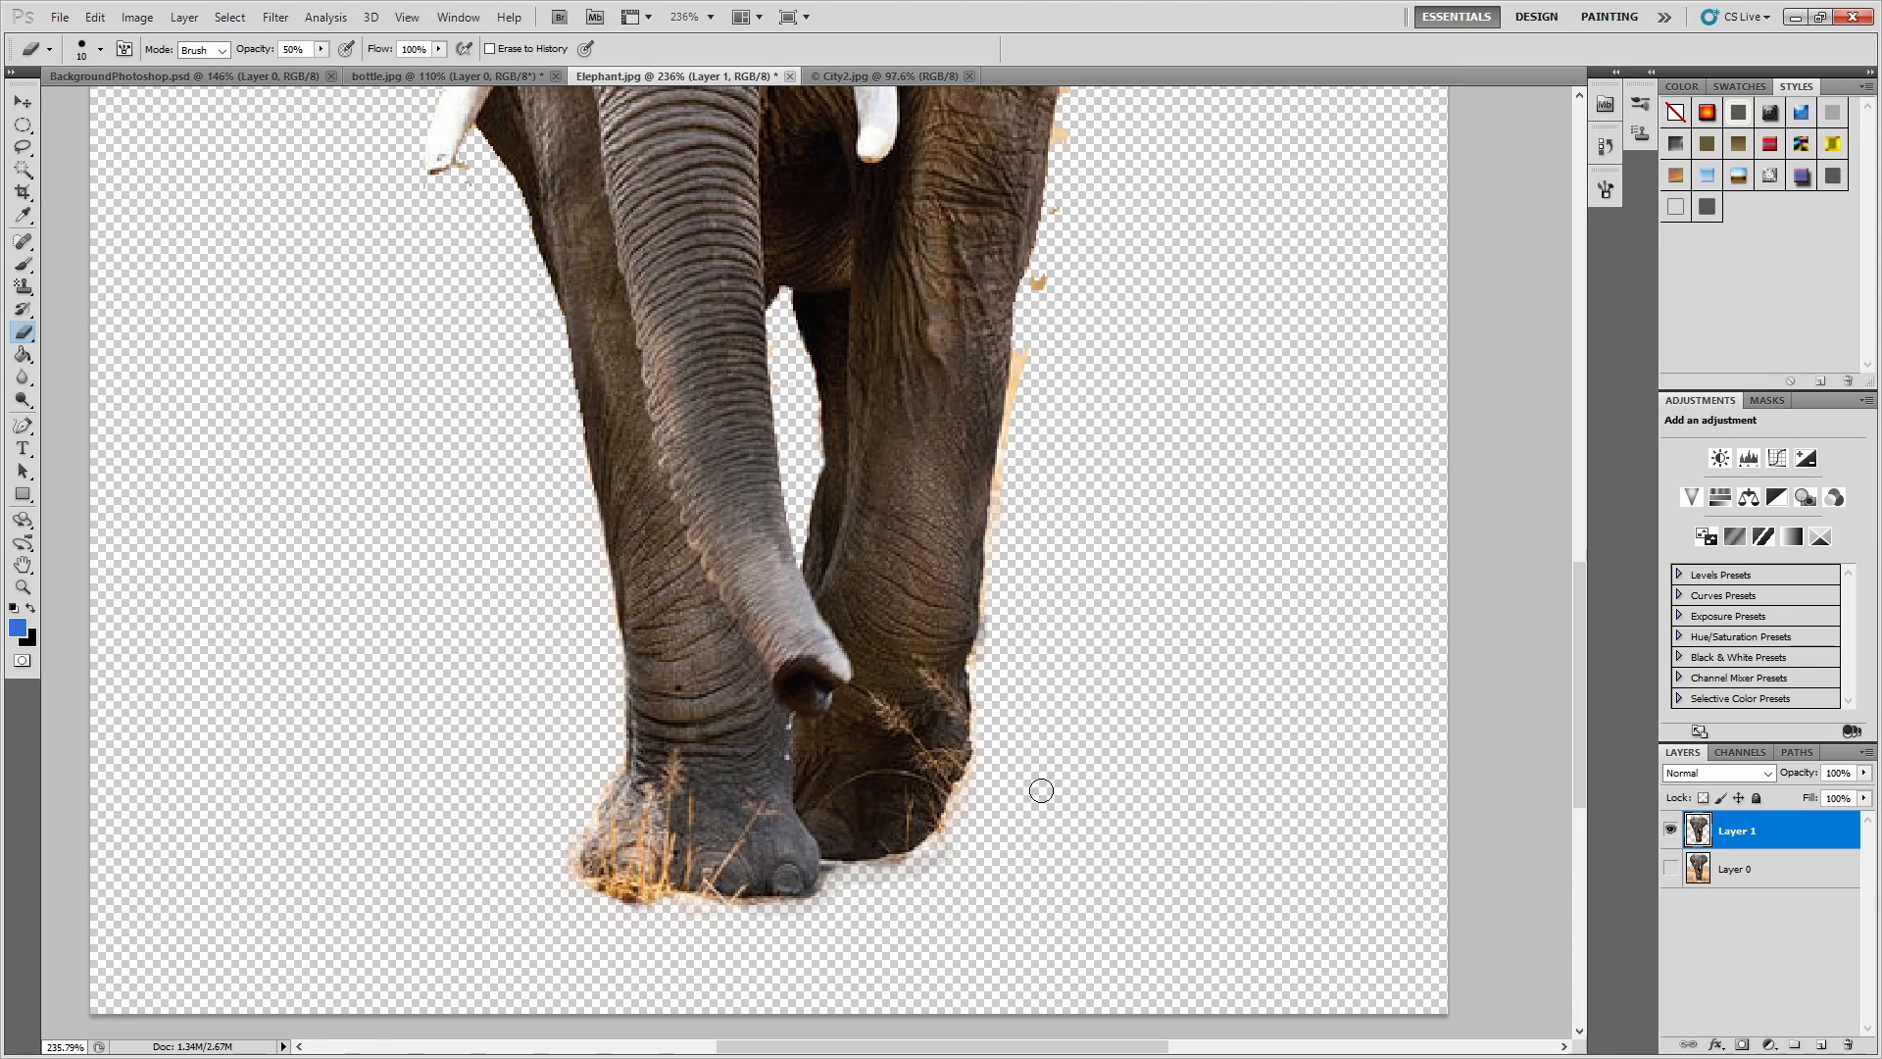
{"action": "scroll", "coordinate": [1041, 400], "scroll_direction": "up", "scroll_amount": 3}
{"action": "scroll", "coordinate": [1029, 479], "scroll_direction": "up", "scroll_amount": 4}
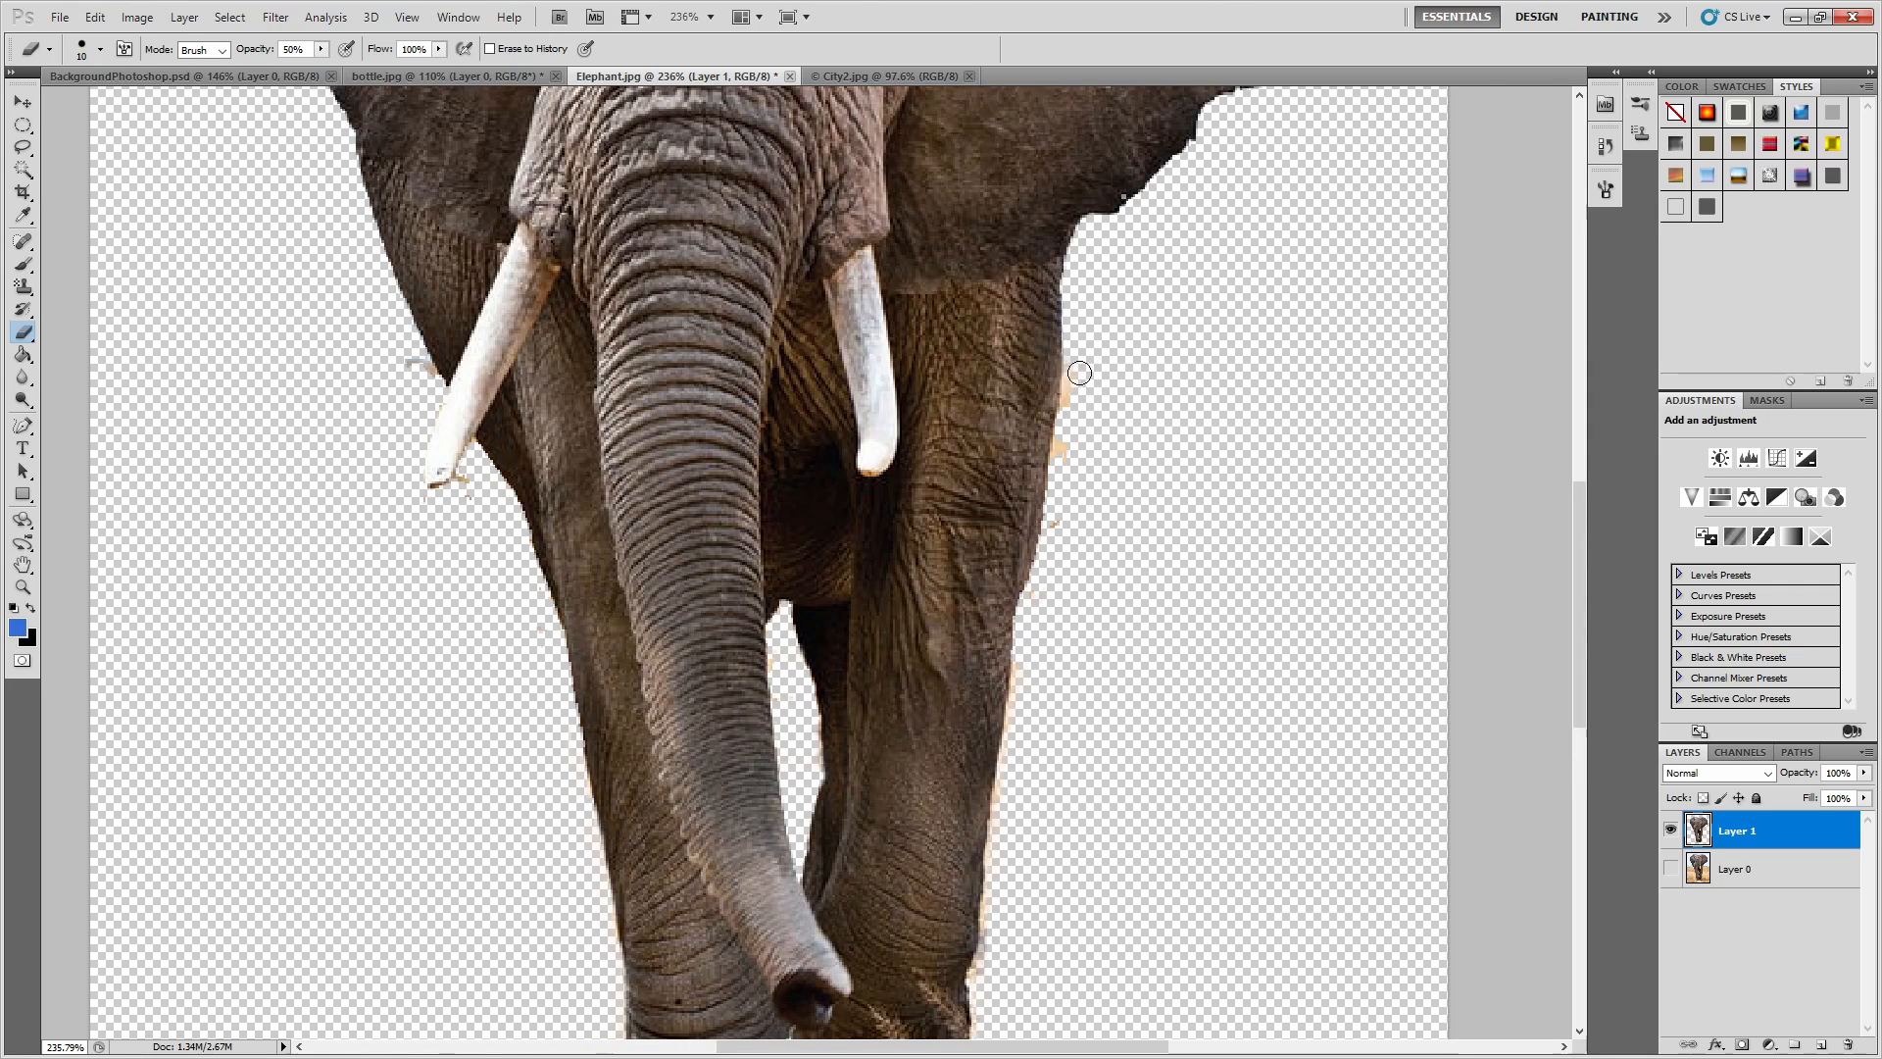
{"action": "scroll", "coordinate": [1074, 759], "scroll_direction": "up", "scroll_amount": 7}
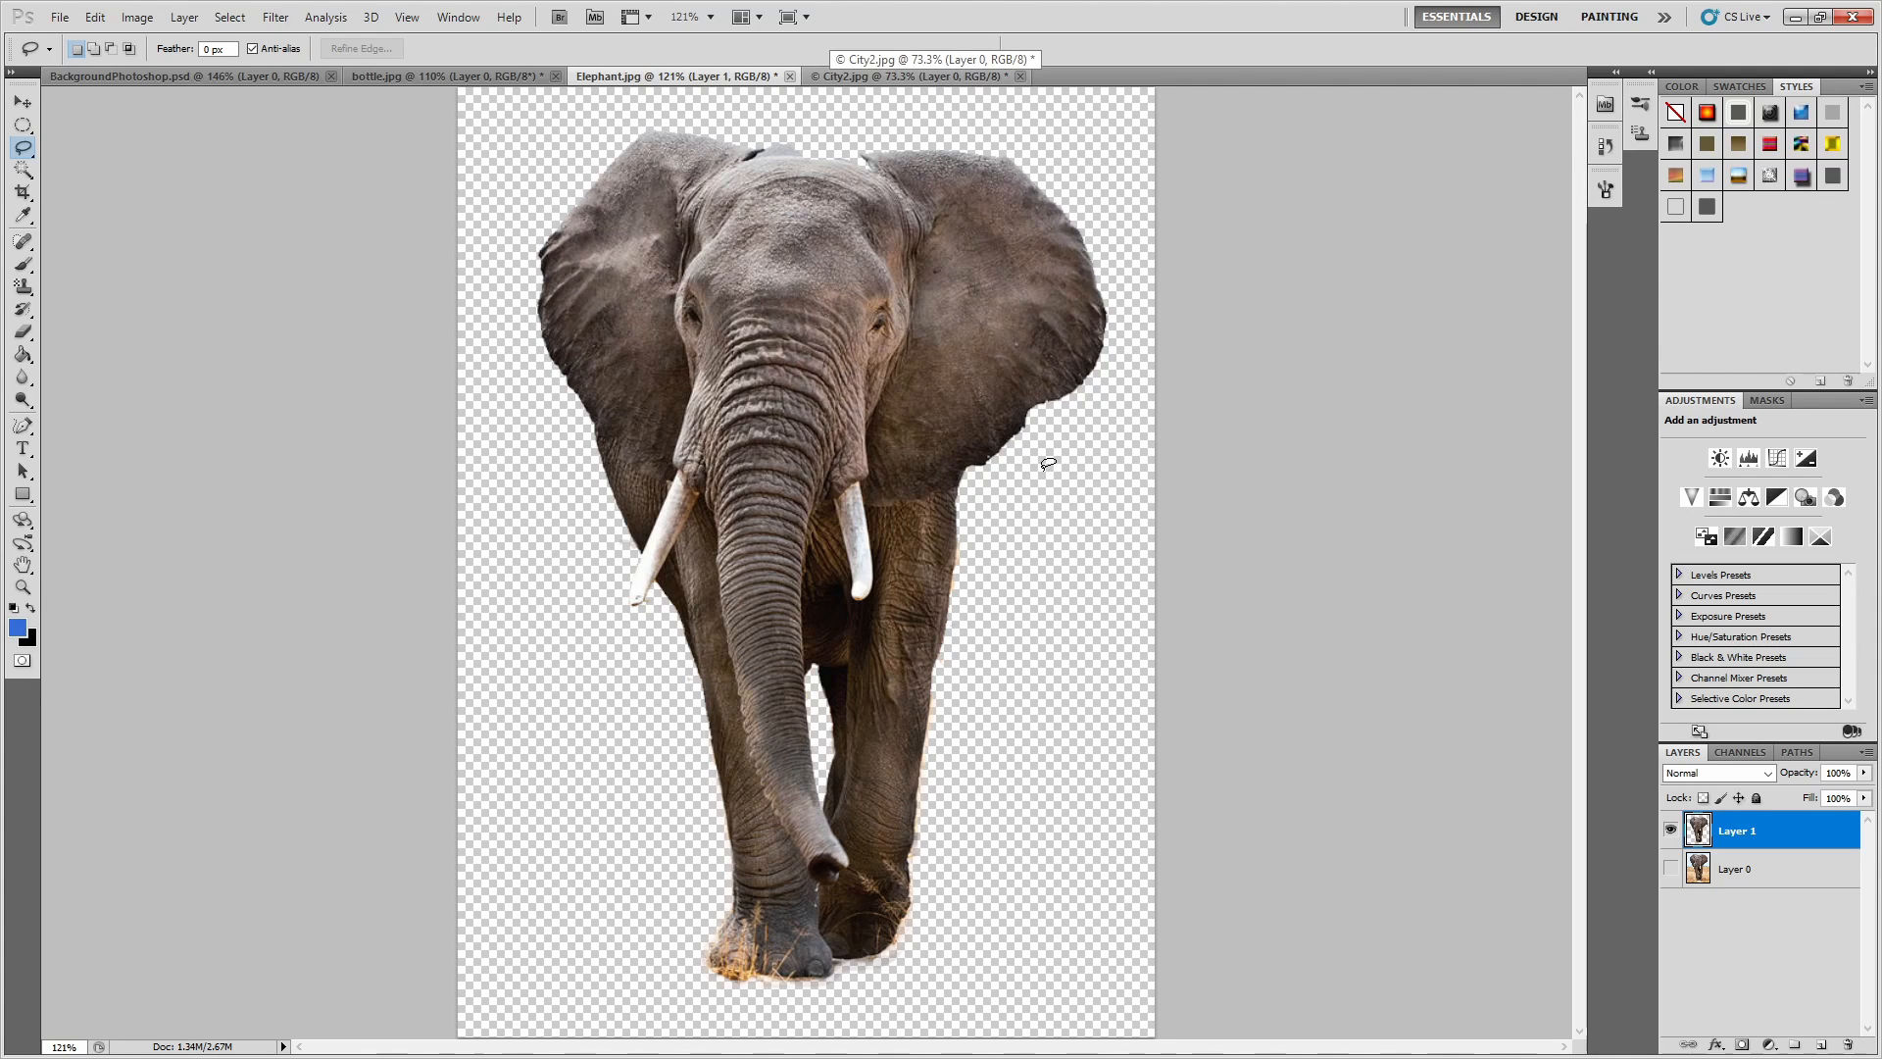
Compare the original elephant photo with the cutout by toggling the visibility of Layer 0 and Layer 1.
{"action": "left_click", "coordinate": [1670, 869]}
{"action": "left_click", "coordinate": [1670, 830]}
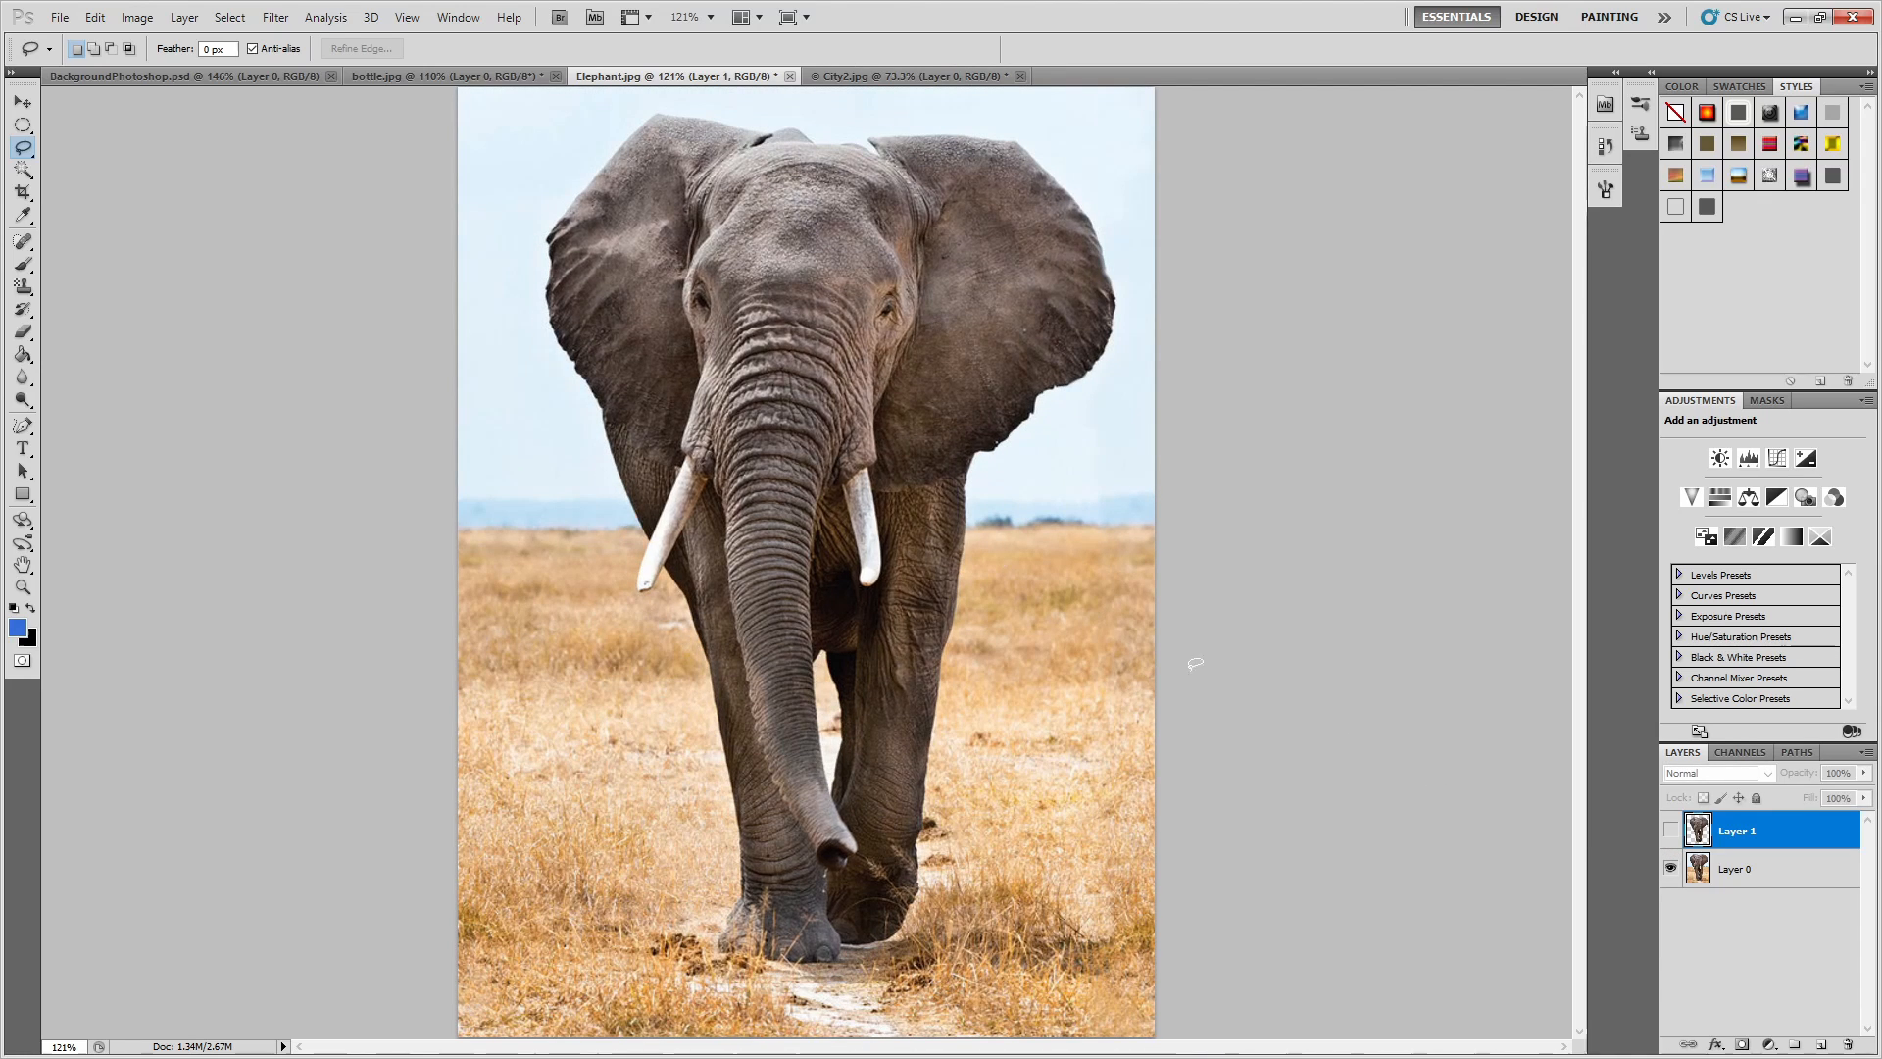
{"action": "left_click", "coordinate": [1670, 869]}
{"action": "left_click", "coordinate": [1671, 830]}
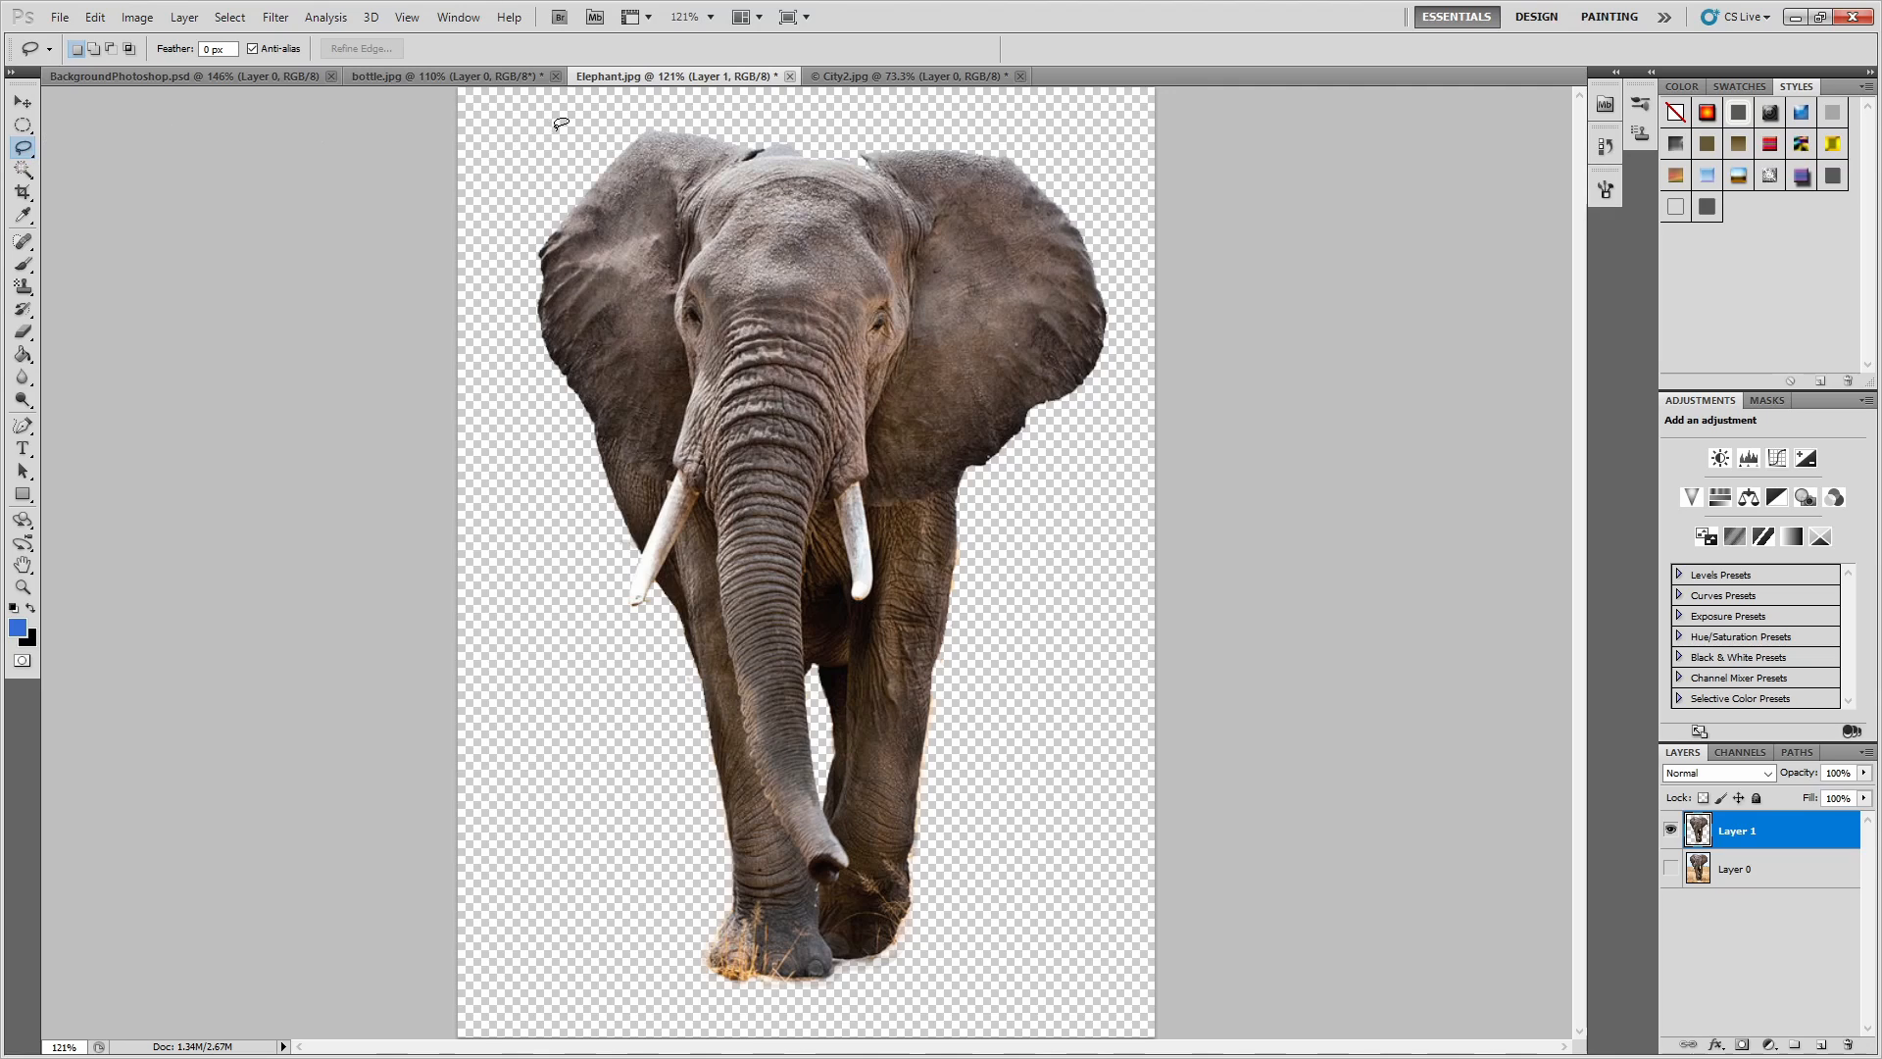
Lasso loosely around the elephant cutout, paste a copy into the City2.jpg street scene, and activate the Move tool.
{"action": "mouse_move", "coordinate": [569, 121]}
{"action": "left_mouse_down"}
{"action": "mouse_move", "coordinate": [516, 469]}
{"action": "mouse_move", "coordinate": [620, 945]}
{"action": "mouse_move", "coordinate": [776, 1012]}
{"action": "mouse_move", "coordinate": [900, 1017]}
{"action": "mouse_move", "coordinate": [1043, 788]}
{"action": "mouse_move", "coordinate": [1063, 576]}
{"action": "mouse_move", "coordinate": [1129, 367]}
{"action": "mouse_move", "coordinate": [1139, 249]}
{"action": "mouse_move", "coordinate": [1071, 150]}
{"action": "mouse_move", "coordinate": [903, 103]}
{"action": "mouse_move", "coordinate": [578, 112]}
{"action": "left_mouse_up"}
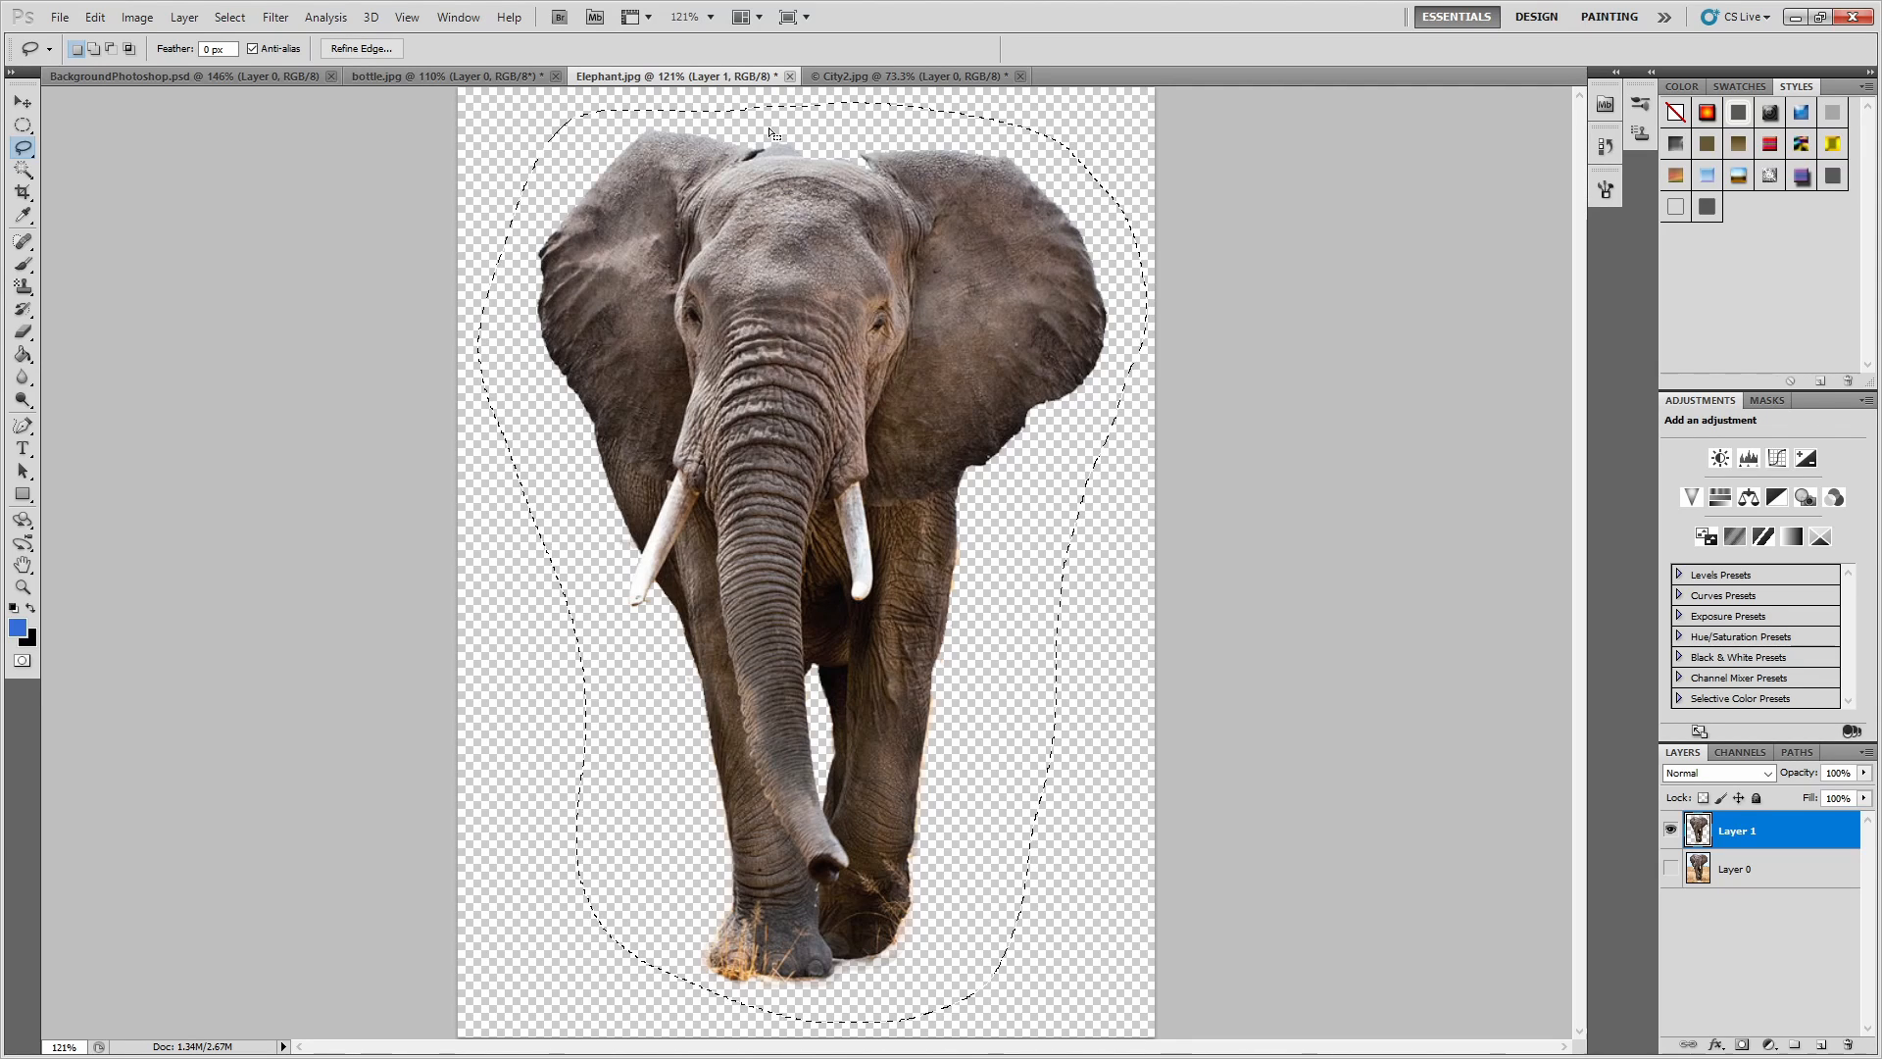
{"action": "left_click", "coordinate": [894, 72]}
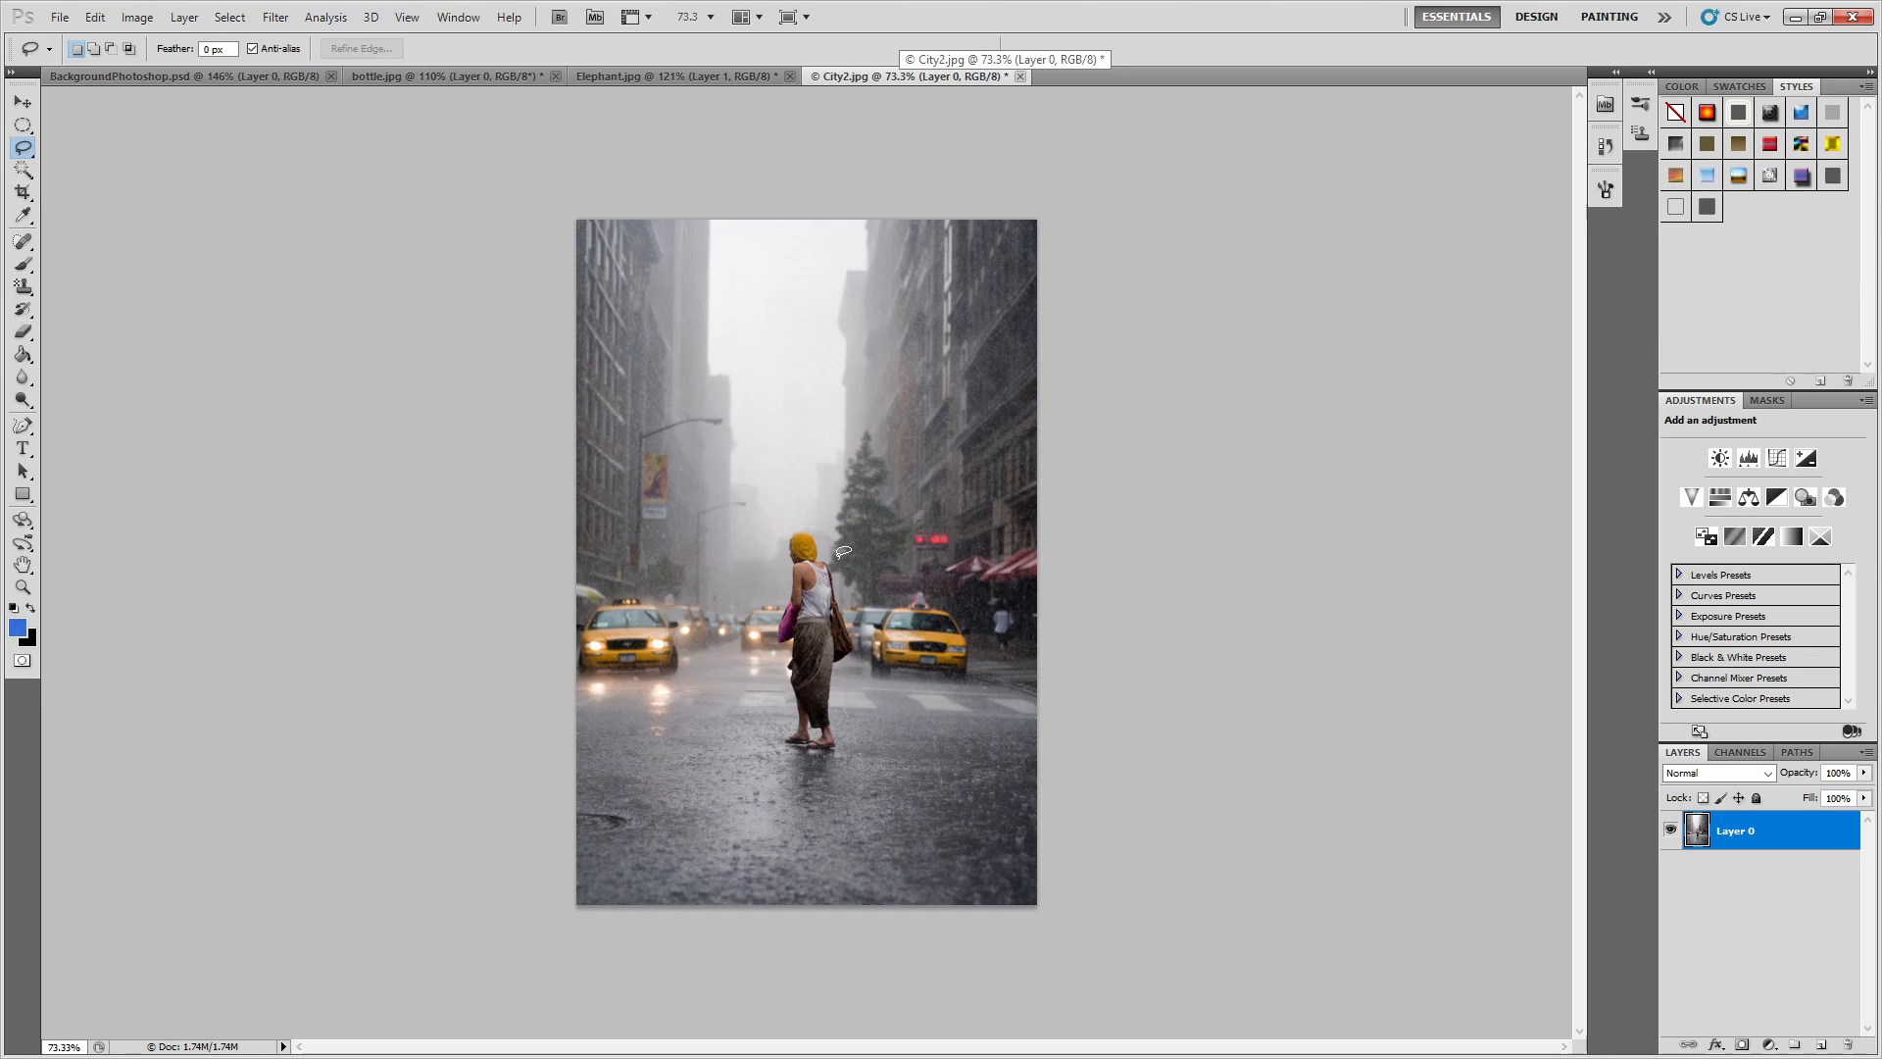
{"action": "key", "text": "ctrl+v"}
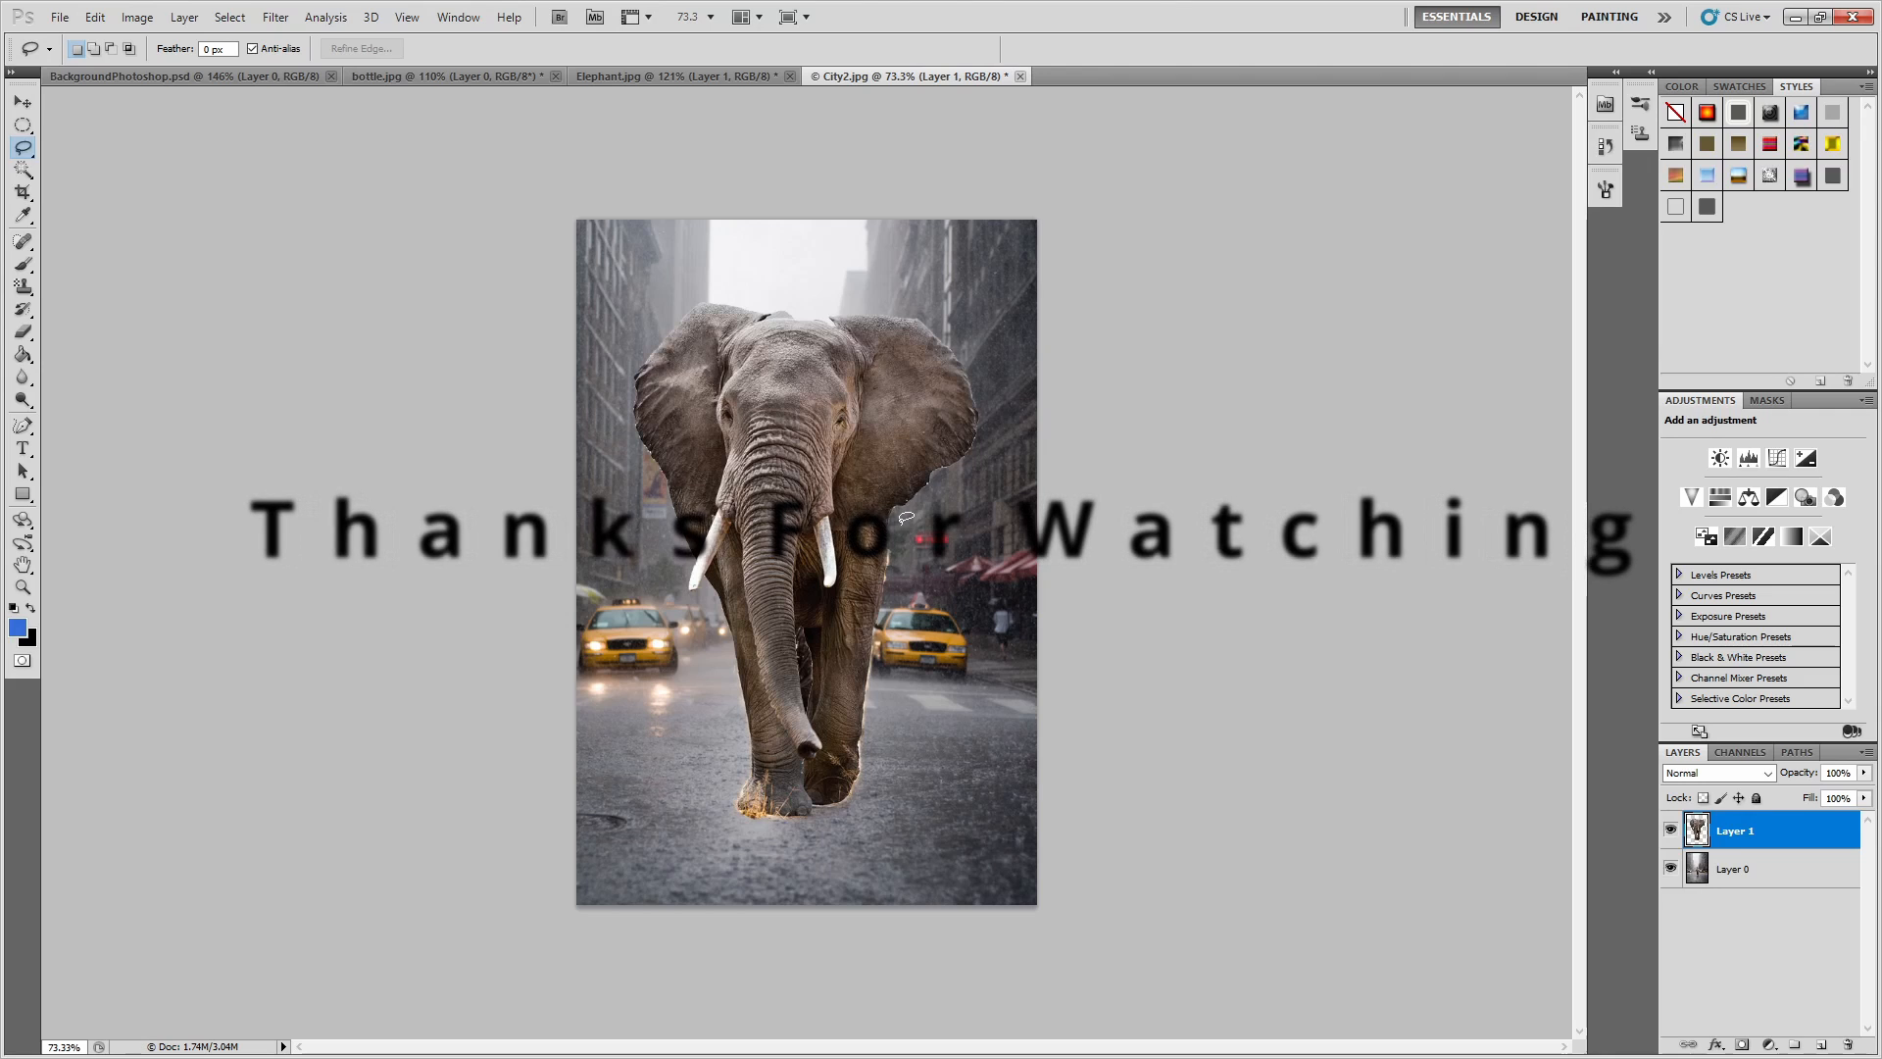
{"action": "key", "text": "v"}
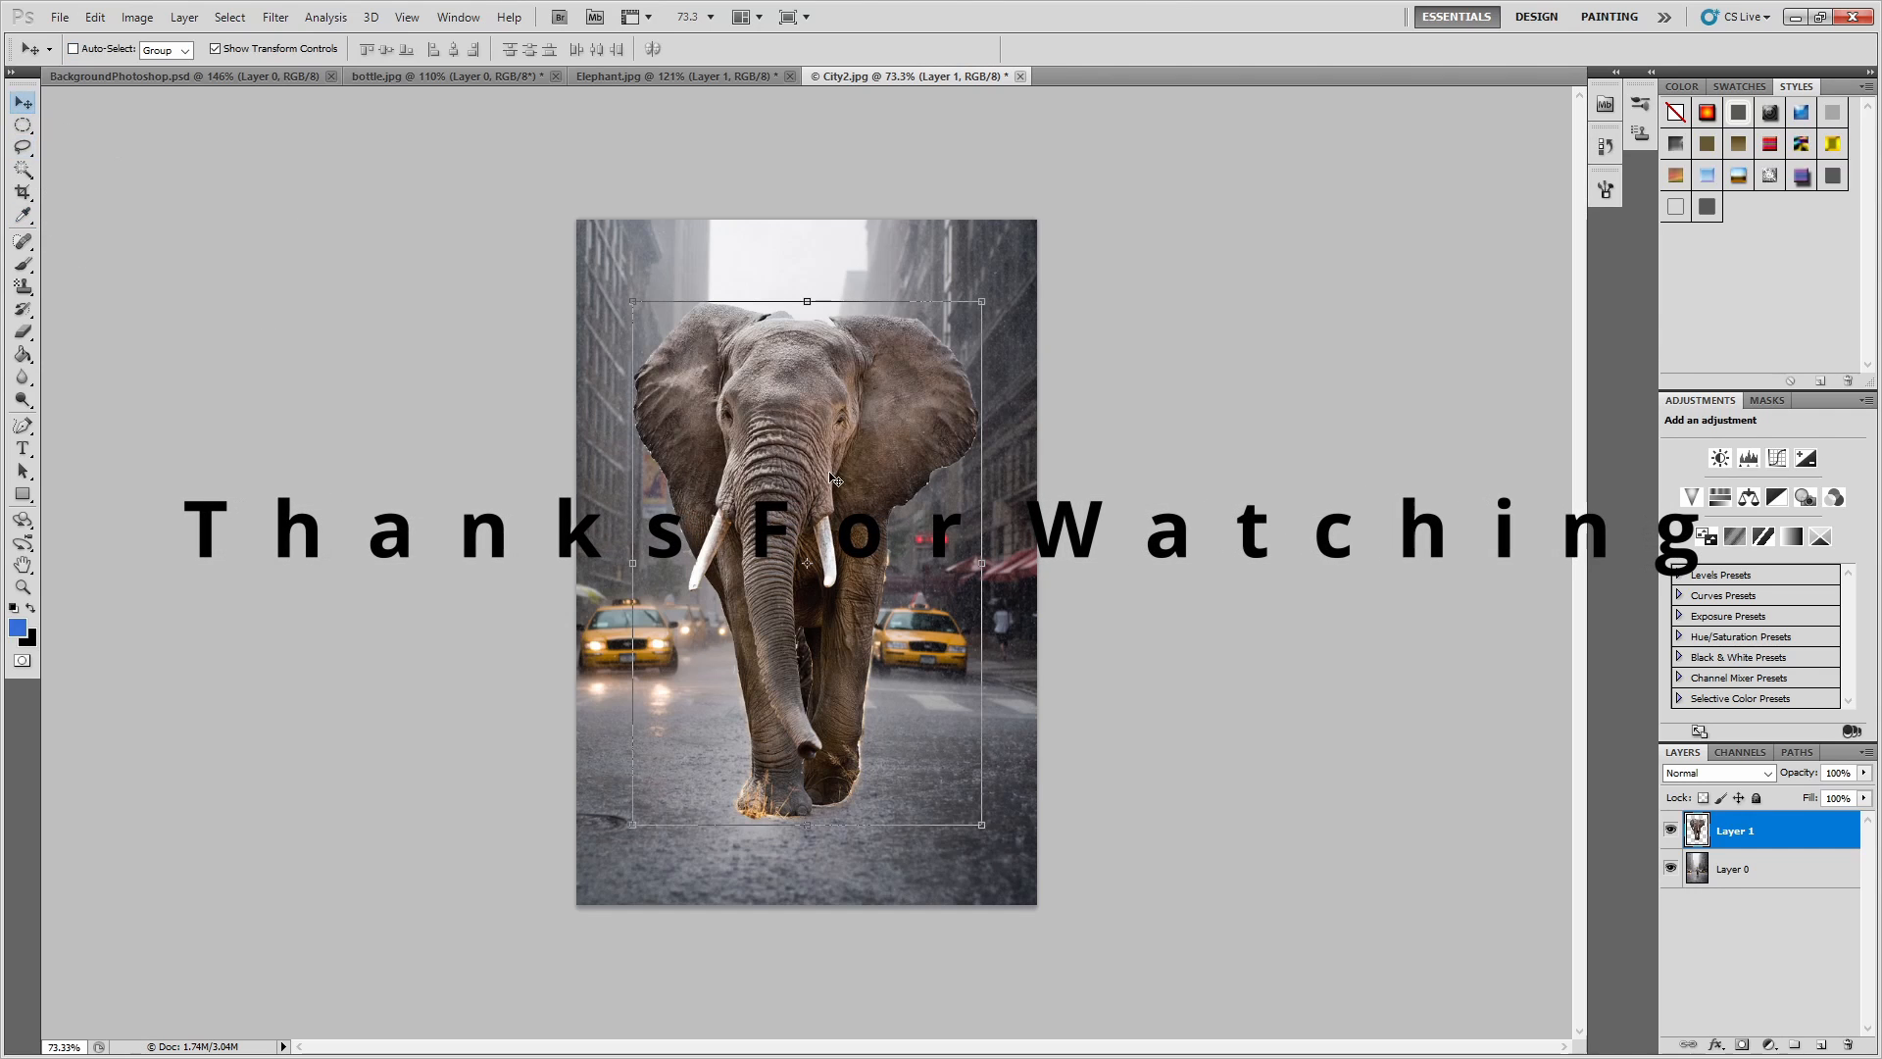